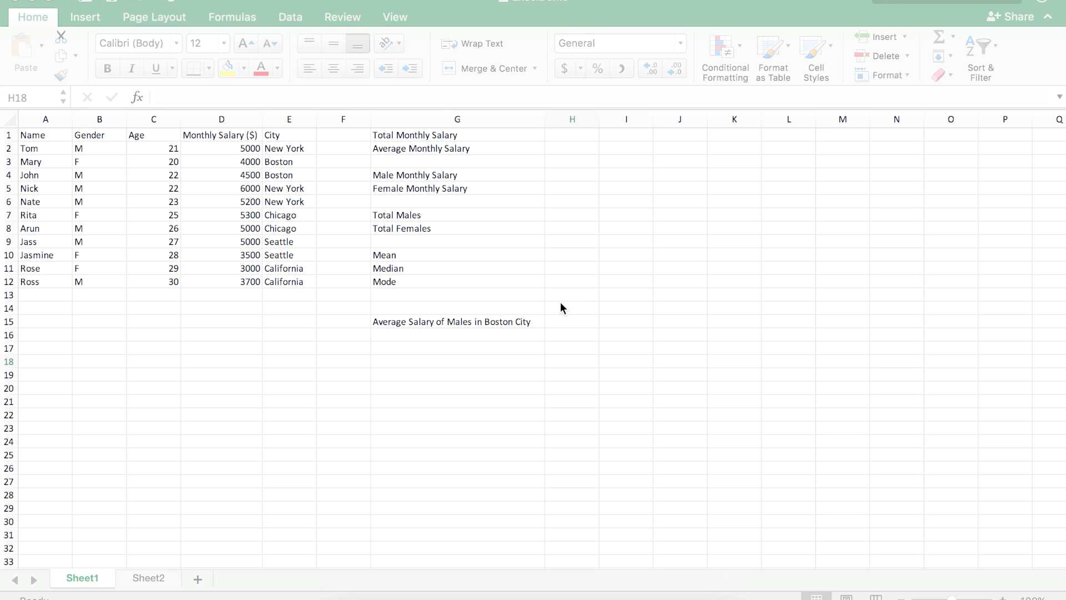
# Step: Examine the data table's column headings from Name to City and the Total Monthly Salary label
pyautogui.click(39, 134)
pyautogui.click(92, 134)
pyautogui.click(136, 134)
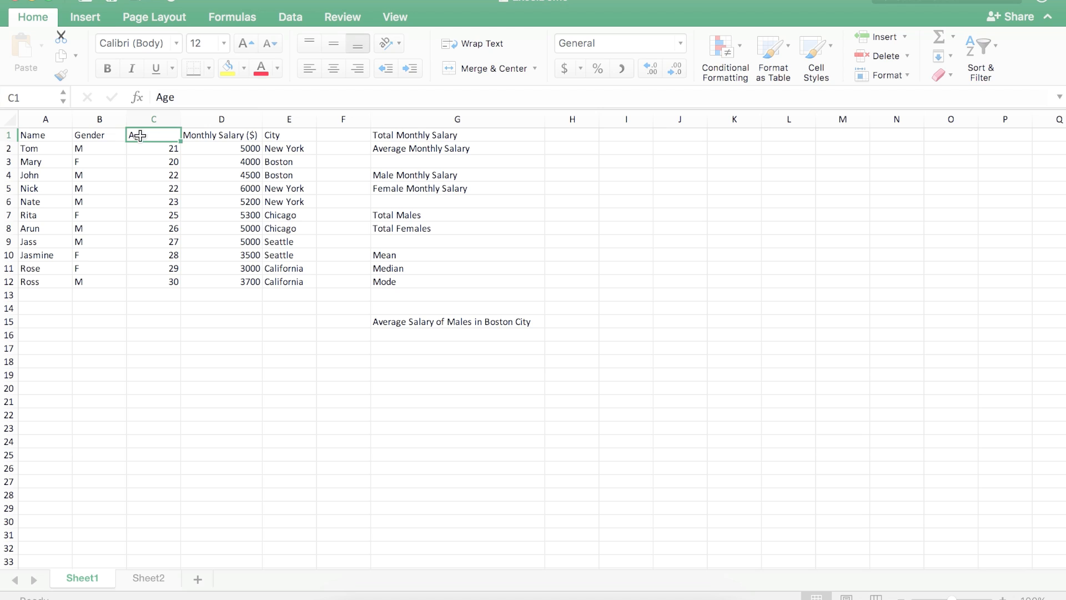
pyautogui.click(211, 135)
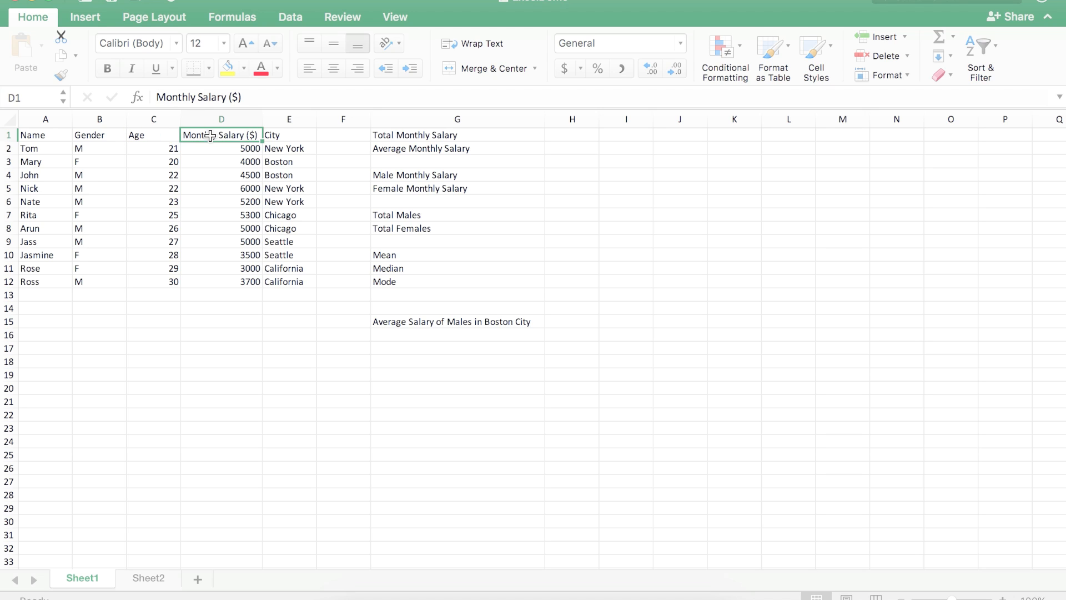
pyautogui.click(281, 135)
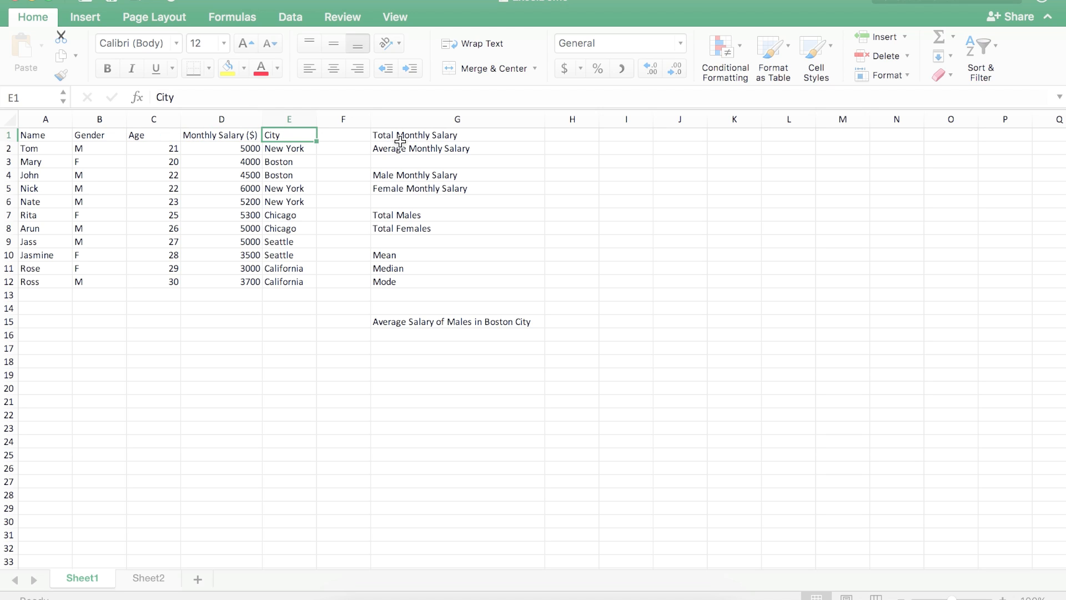
pyautogui.click(488, 135)
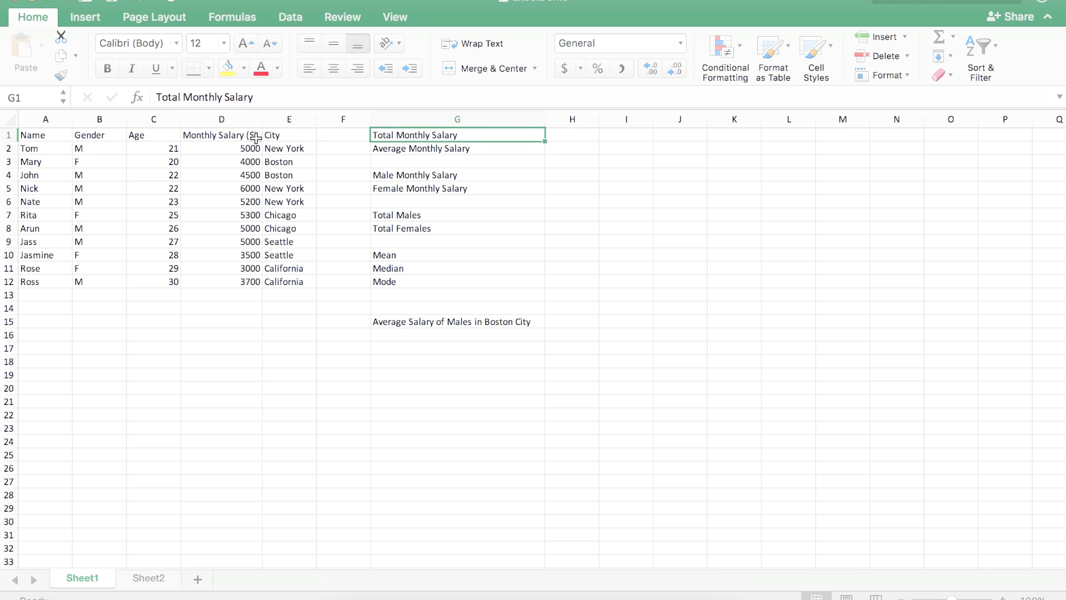
# Step: Calculate the Total Monthly Salary in H1 with the formula =SUM(D2:D12)
pyautogui.doubleClick(565, 135)
pyautogui.write('=sum')
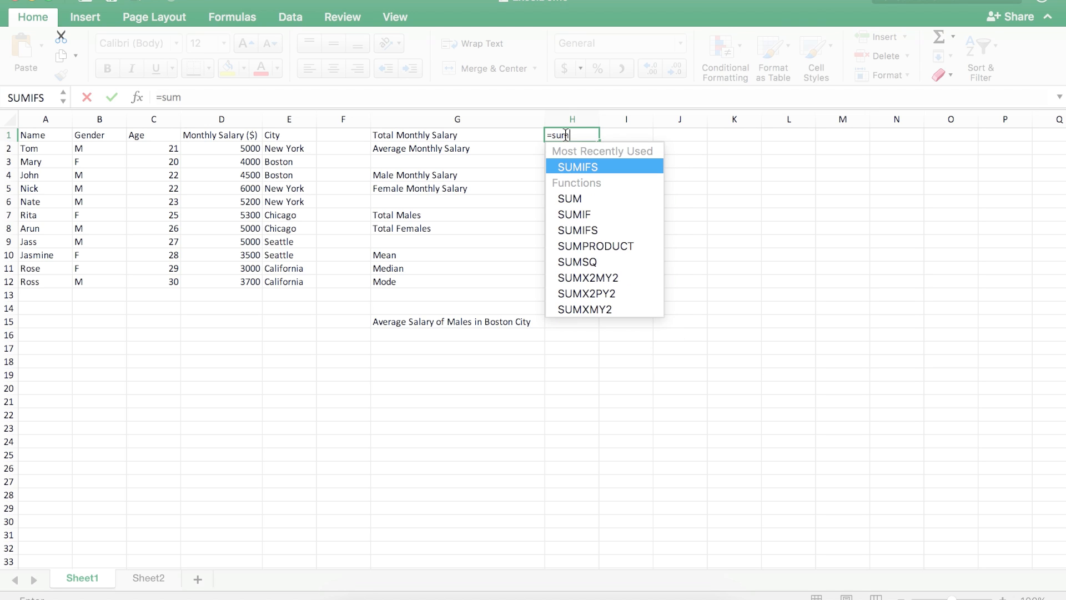
pyautogui.write('(')
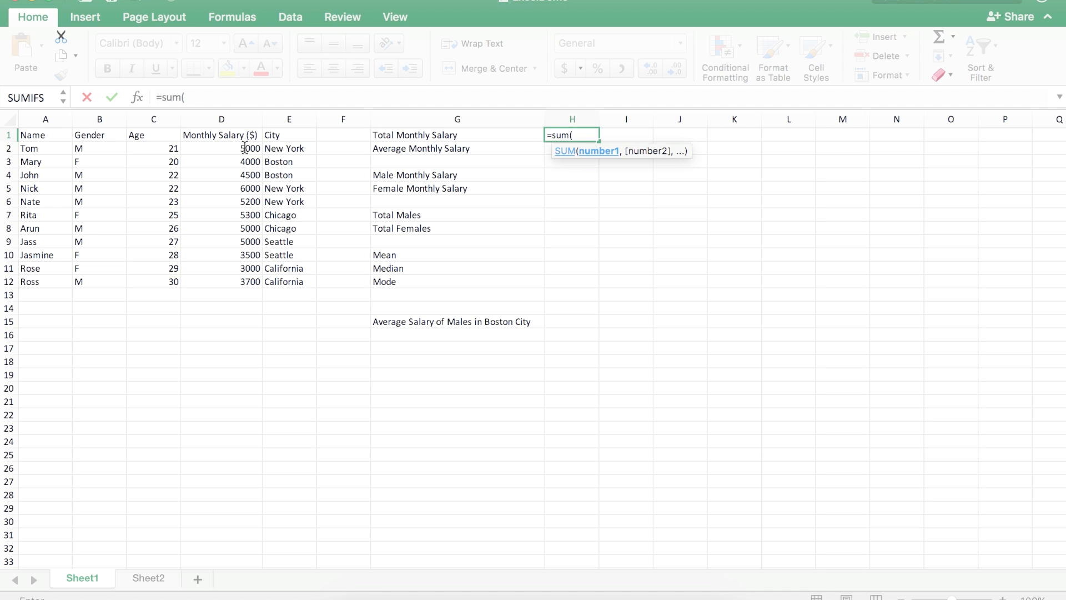
pyautogui.moveTo(245, 149); pyautogui.dragTo(254, 282)
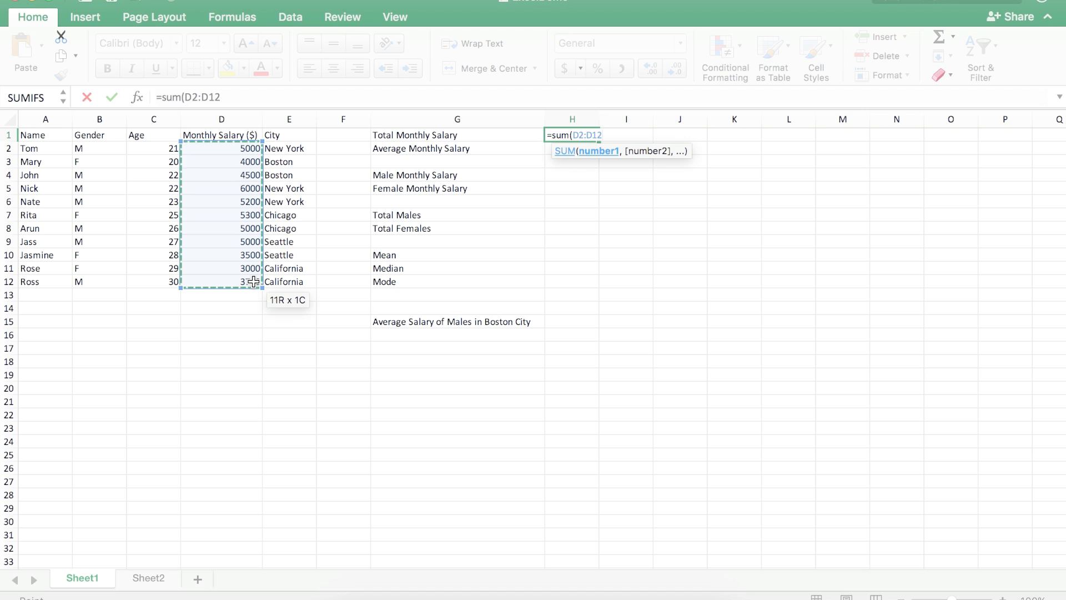
pyautogui.write(')')
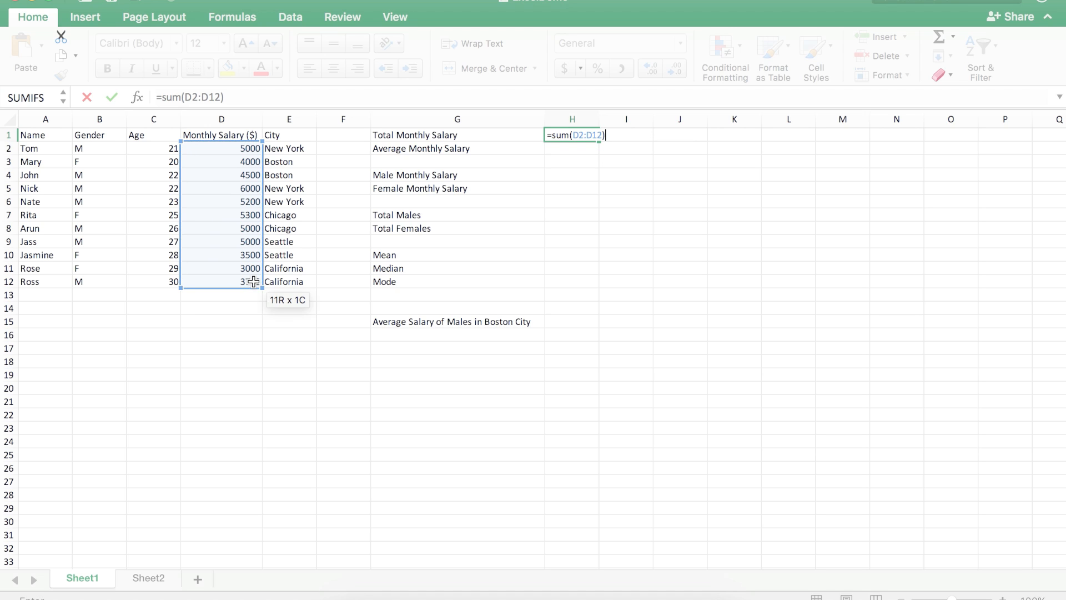
pyautogui.press('Return')
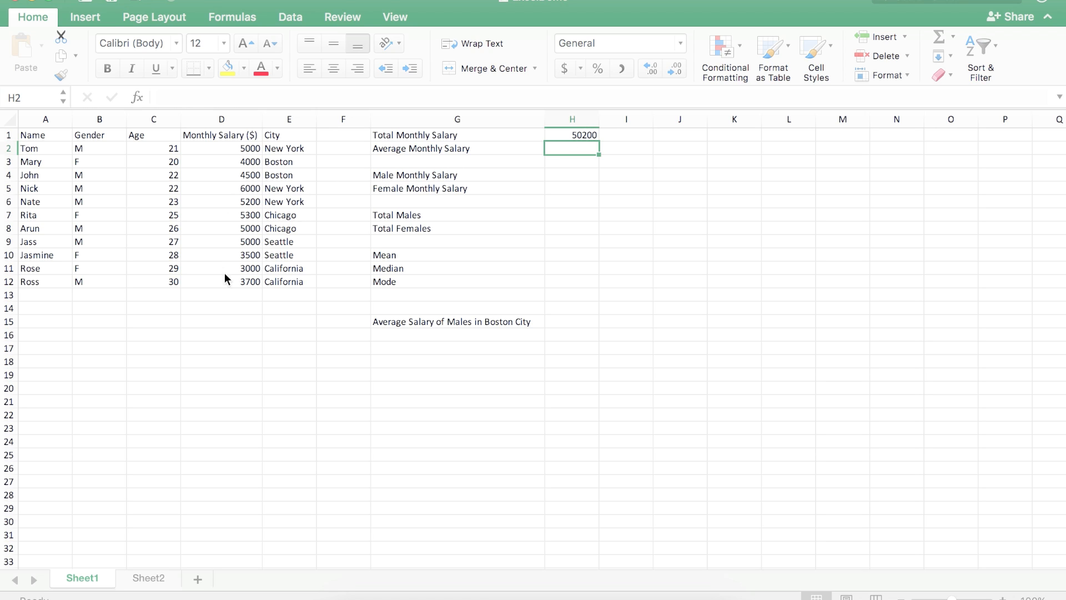
# Step: Calculate the Average Monthly Salary in H2 with the formula =AVERAGE(D2:D12)
pyautogui.doubleClick(568, 146)
pyautogui.write('=')
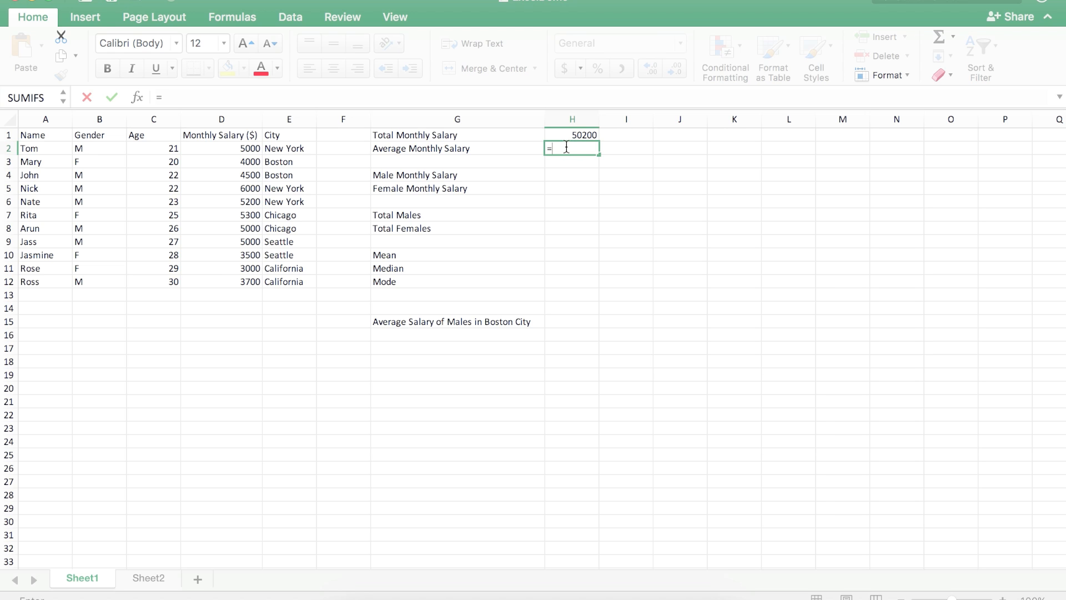
pyautogui.write('aver')
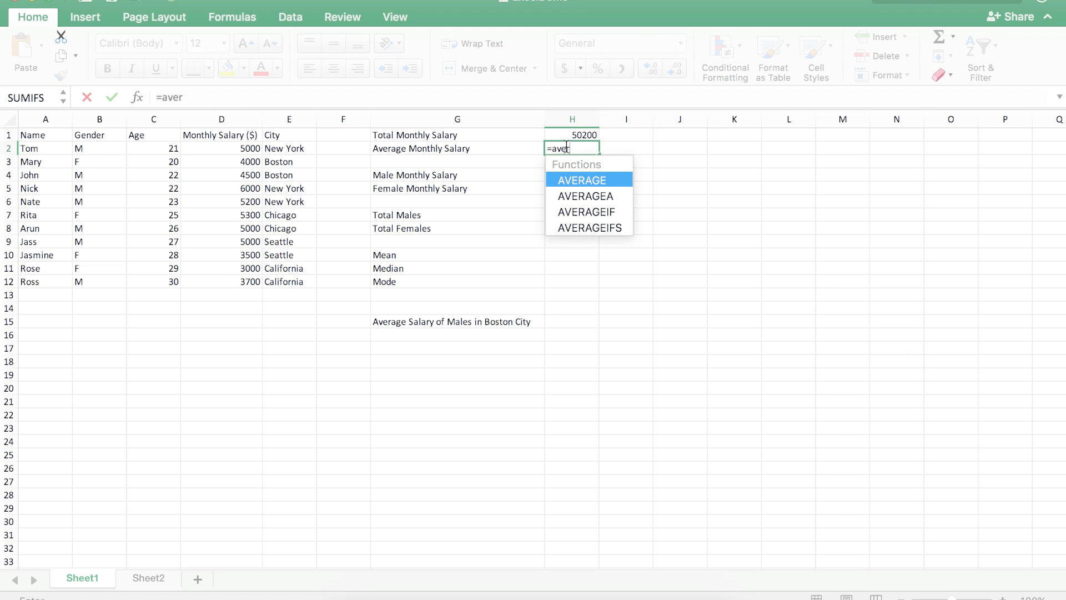
pyautogui.press('Tab')
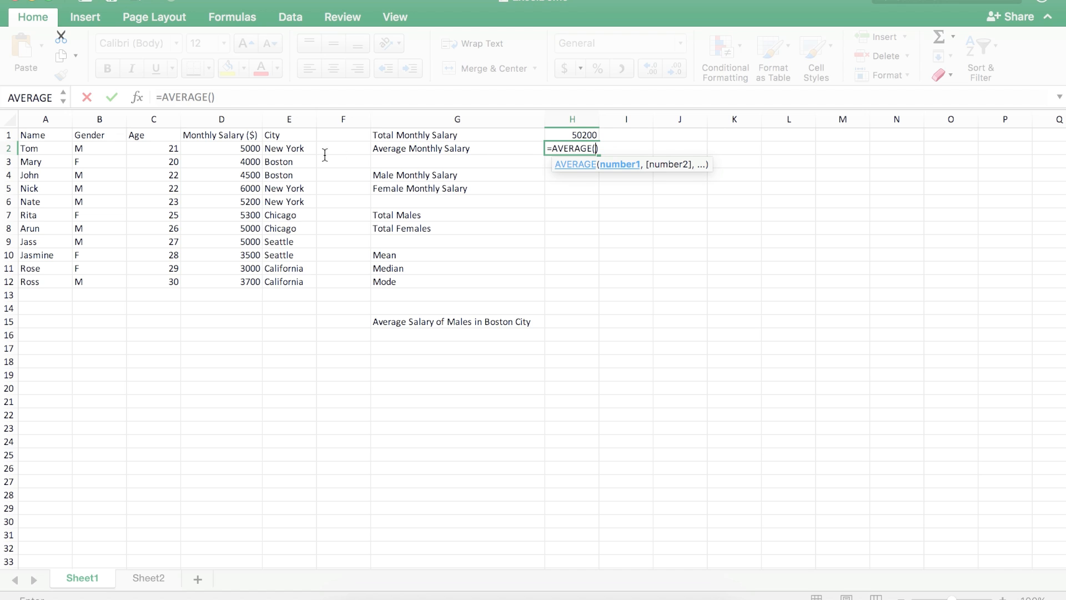
pyautogui.moveTo(249, 148); pyautogui.dragTo(247, 281)
pyautogui.press('Return')
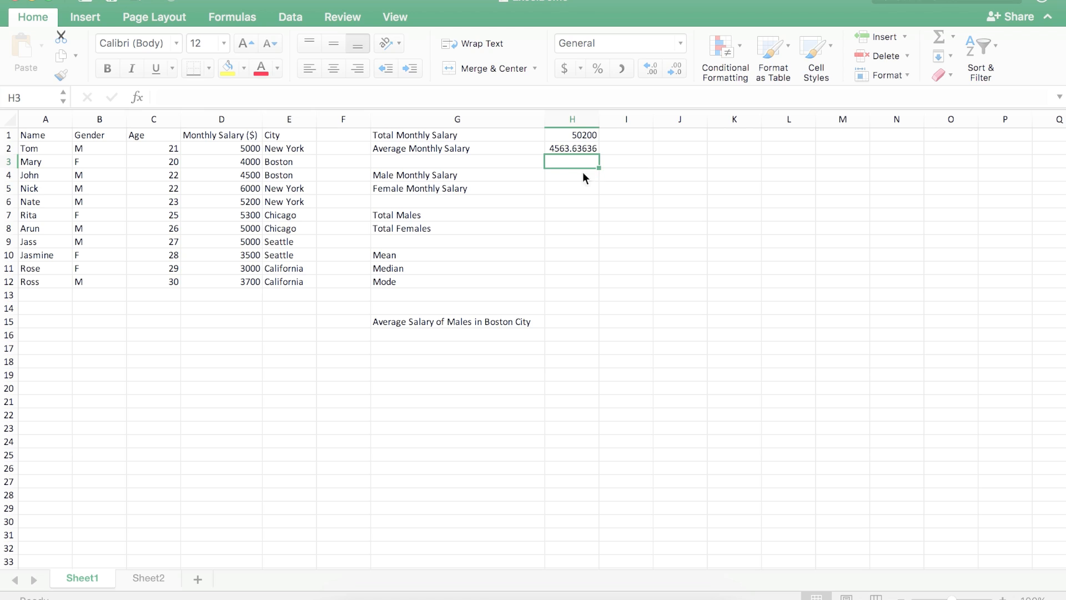
# Step: Calculate the Male Monthly Salary in H4 with the formula =SUMIF(B2:B12,"=M",D2:D12)
pyautogui.click(565, 177)
pyautogui.doubleClick(568, 175)
pyautogui.write('=')
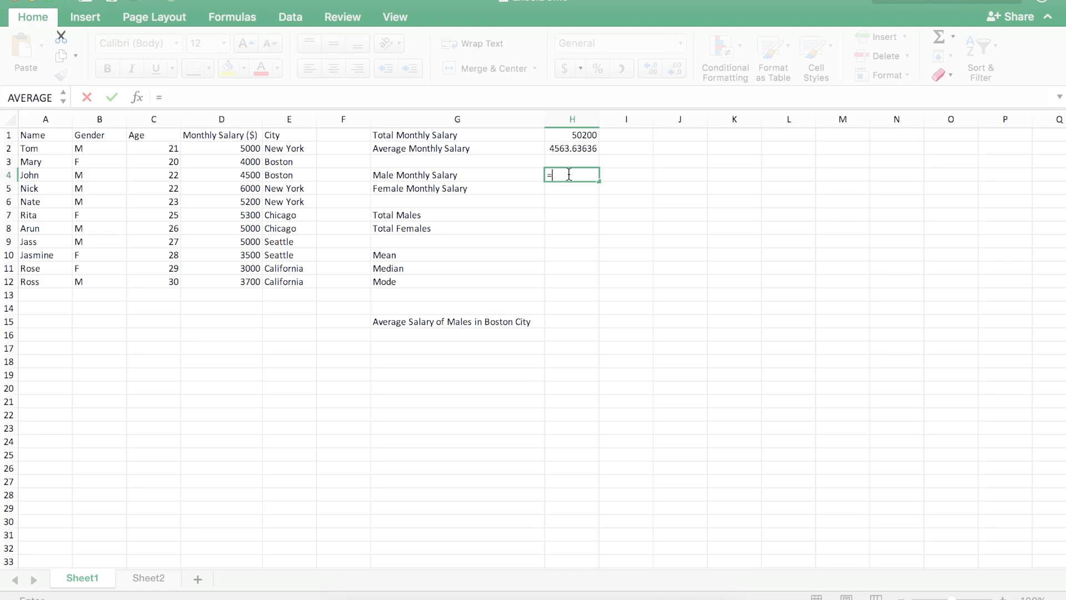
pyautogui.write('SUM')
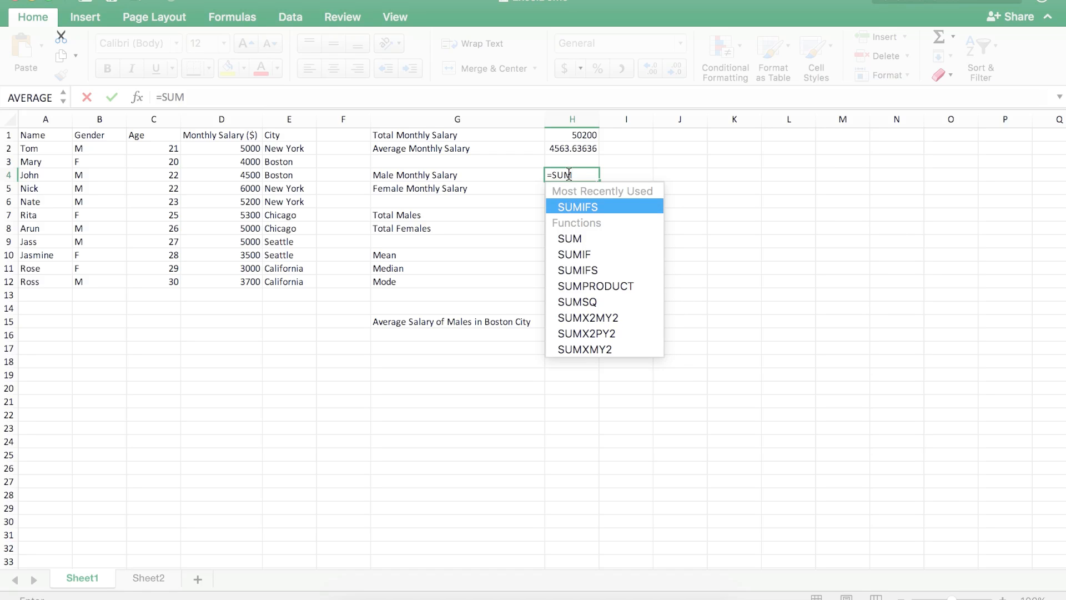
pyautogui.write('IF(')
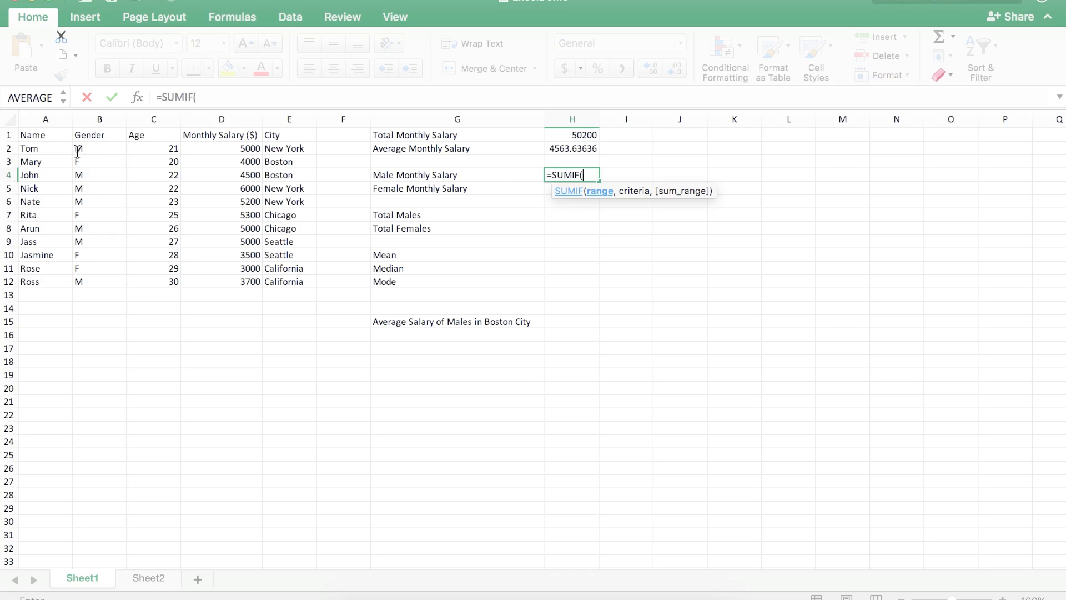
pyautogui.moveTo(76, 149); pyautogui.dragTo(84, 282)
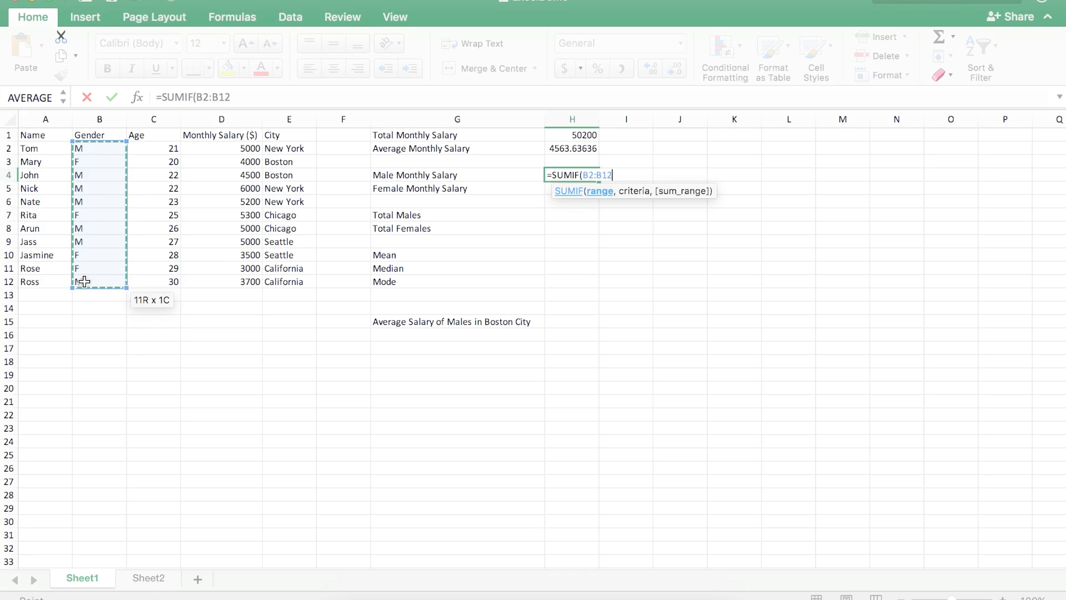
pyautogui.write(',')
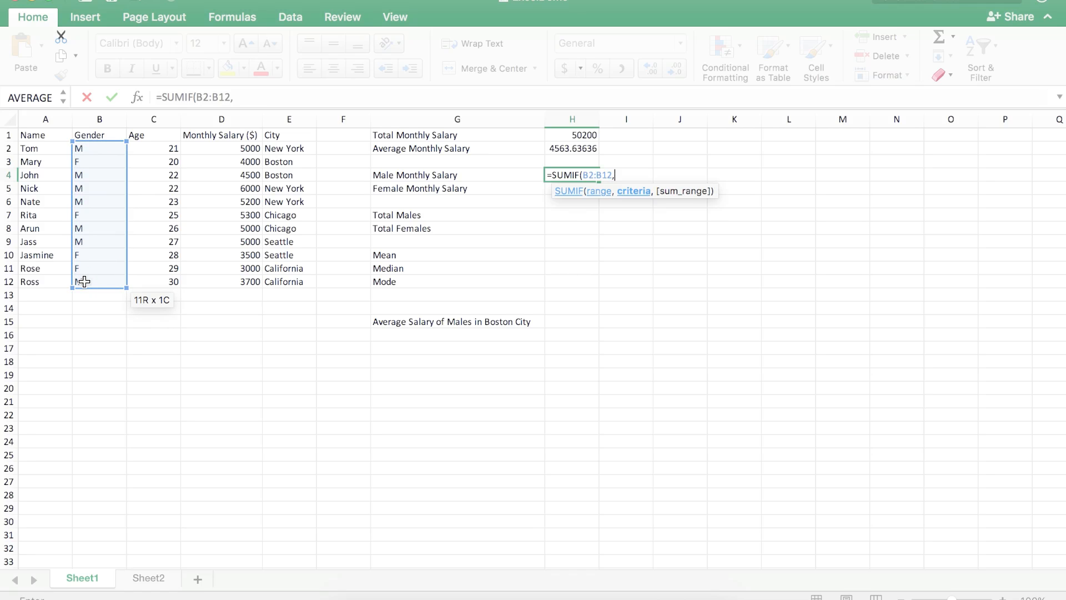
pyautogui.write('"=M",')
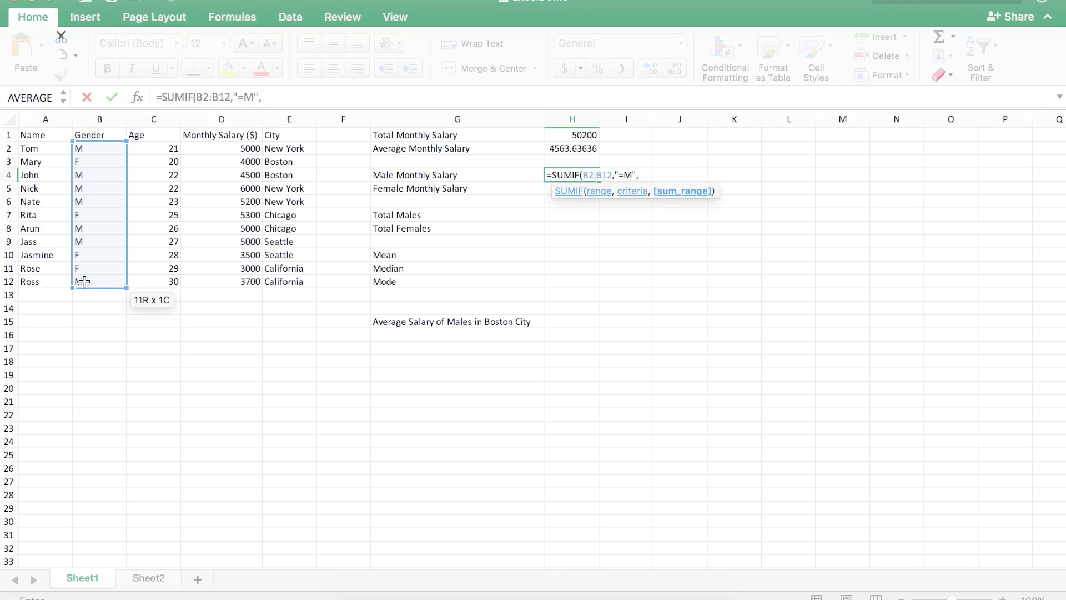
pyautogui.click(214, 149)
pyautogui.moveTo(214, 159); pyautogui.dragTo(205, 279)
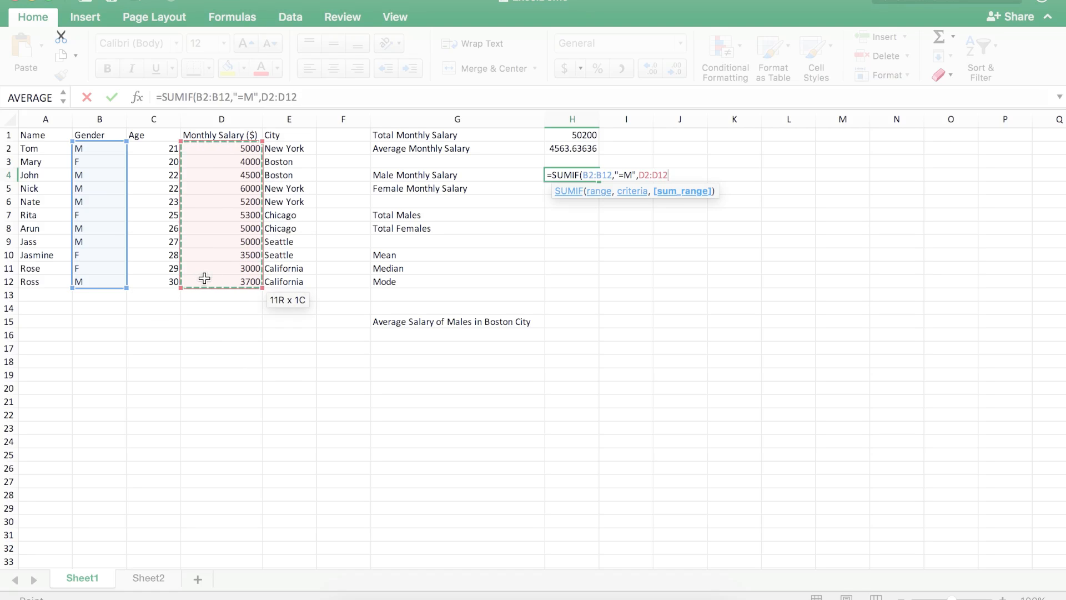
pyautogui.press('Return')
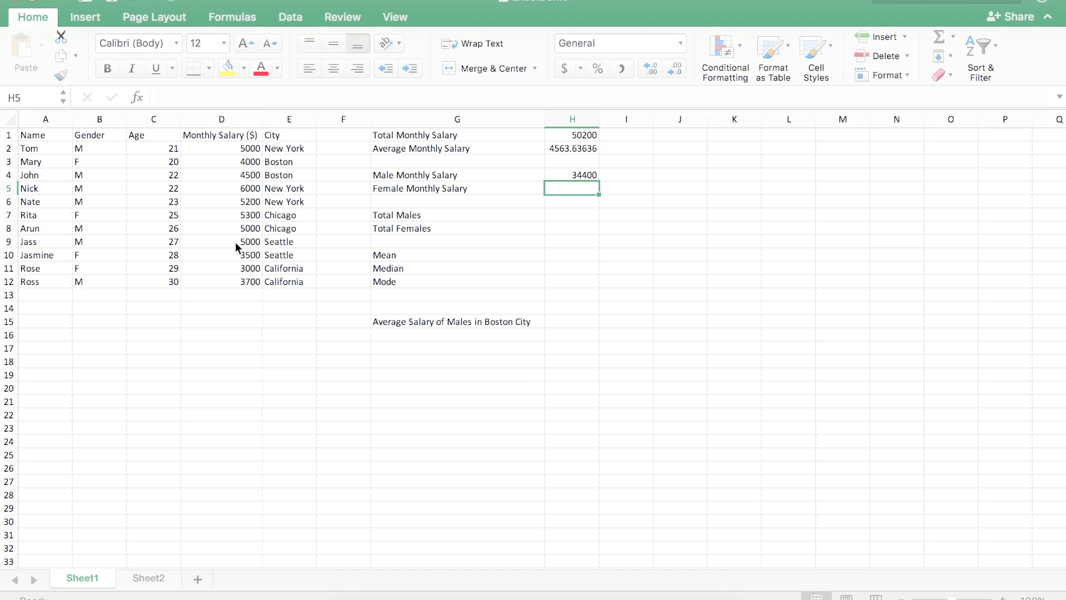
# Step: Calculate the Female Monthly Salary in H5 with the formula =SUMIF(B2:B12,"=F",D2:D12)
pyautogui.doubleClick(562, 187)
pyautogui.write('=')
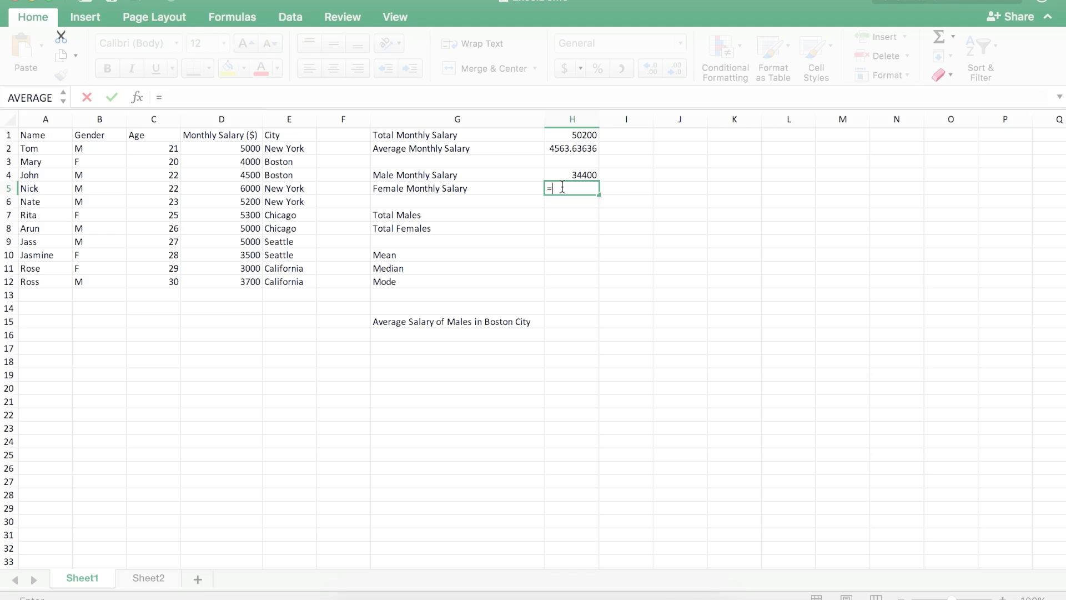
pyautogui.write('SUM')
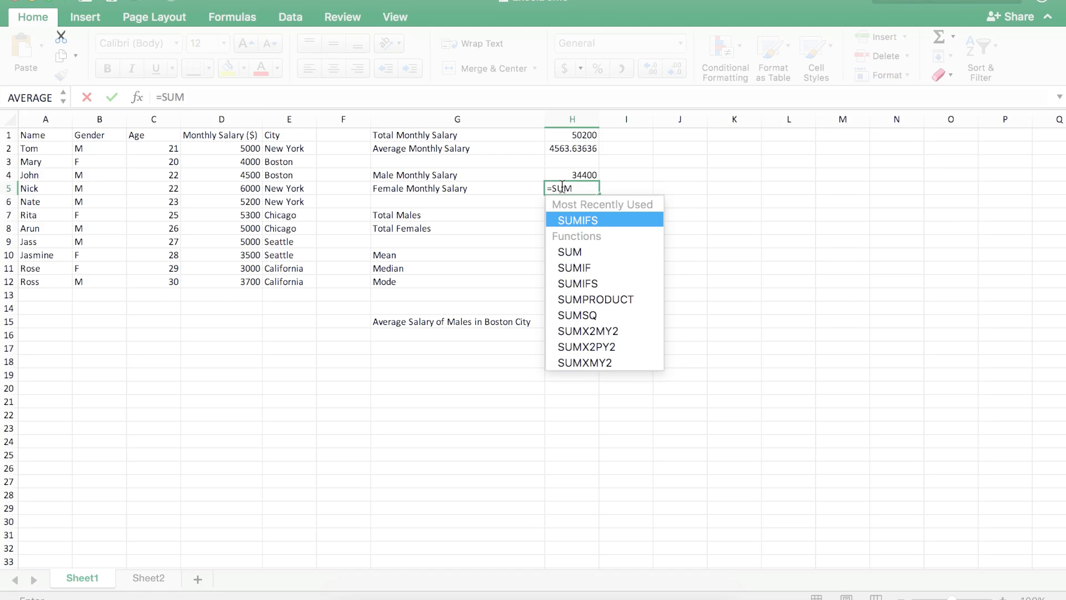
pyautogui.write('IF')
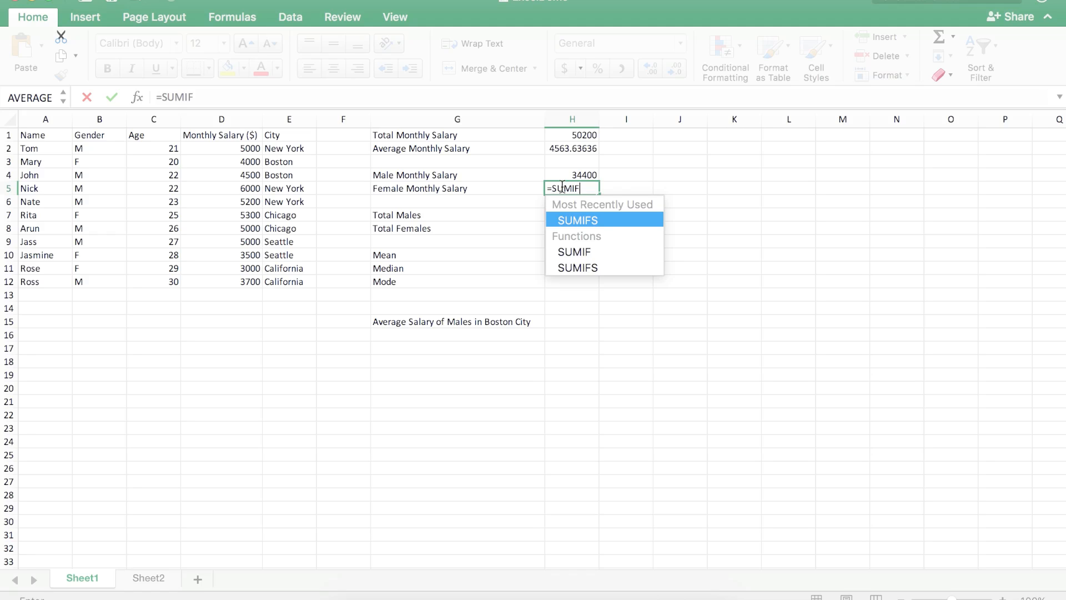
pyautogui.write('(')
pyautogui.moveTo(85, 148); pyautogui.dragTo(94, 279)
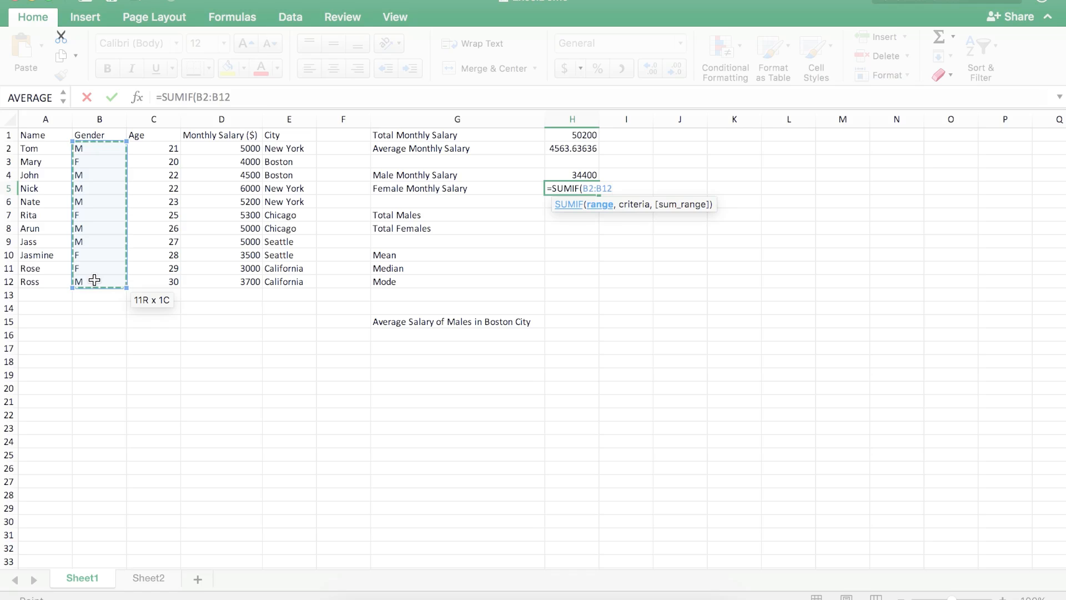
pyautogui.write(',')
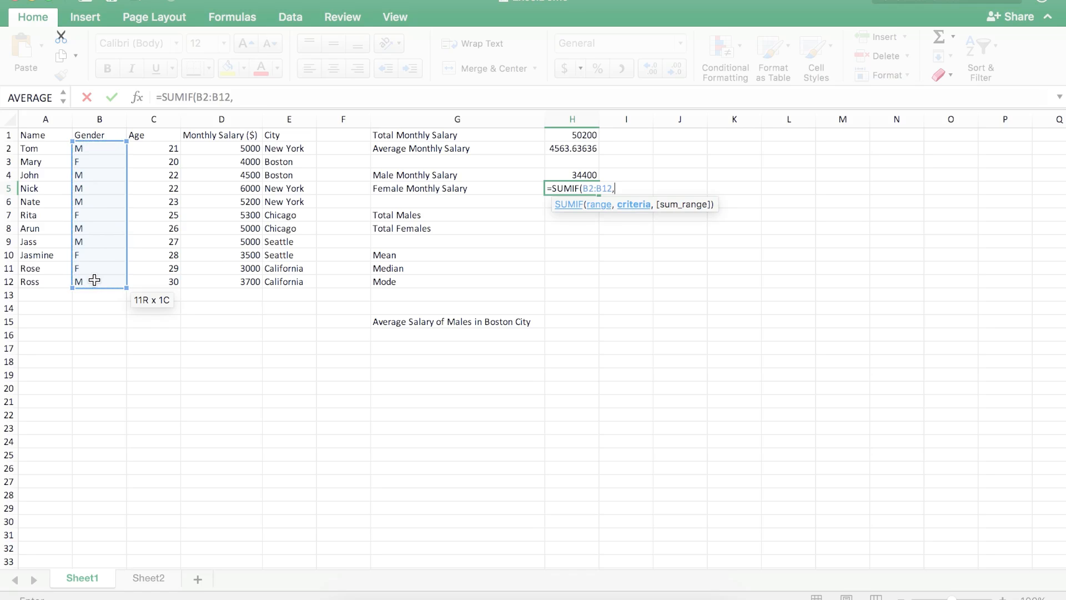
pyautogui.write('"=F",')
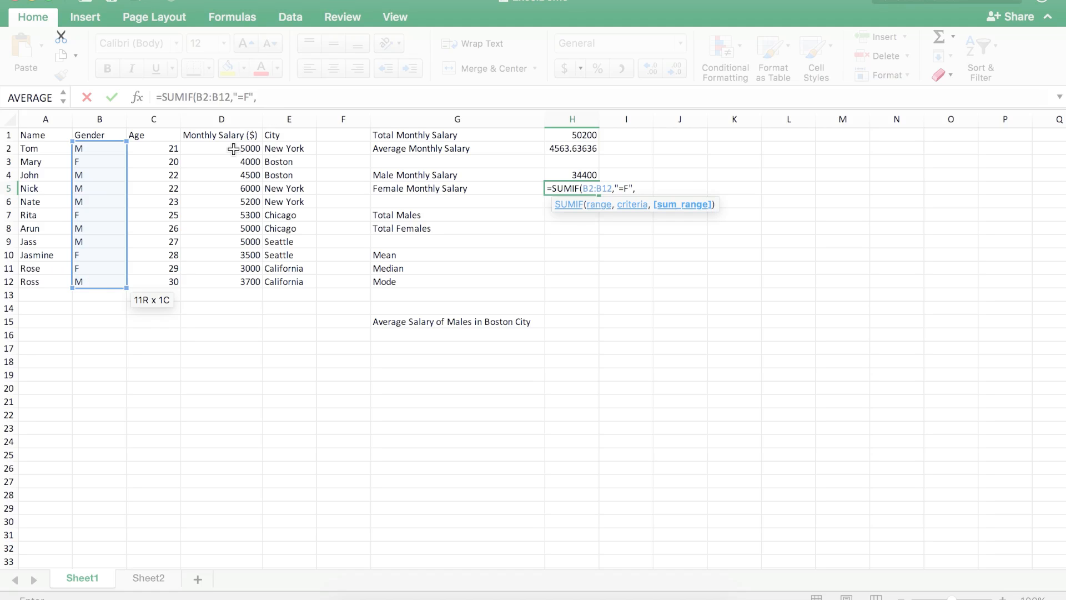
pyautogui.moveTo(231, 148); pyautogui.dragTo(233, 278)
pyautogui.write(')')
pyautogui.press('Return')
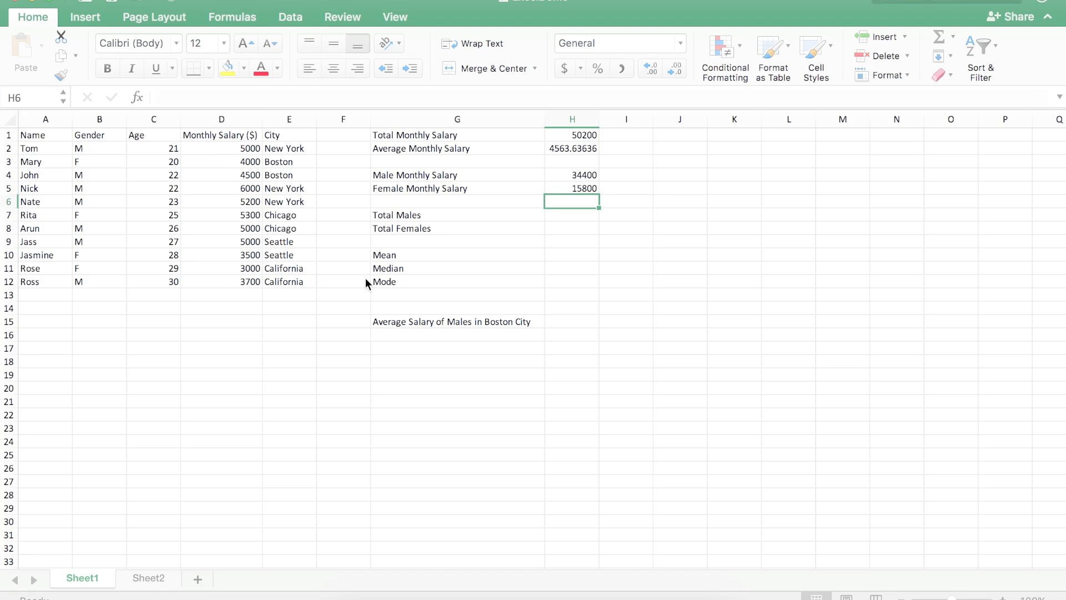
pyautogui.click(564, 188)
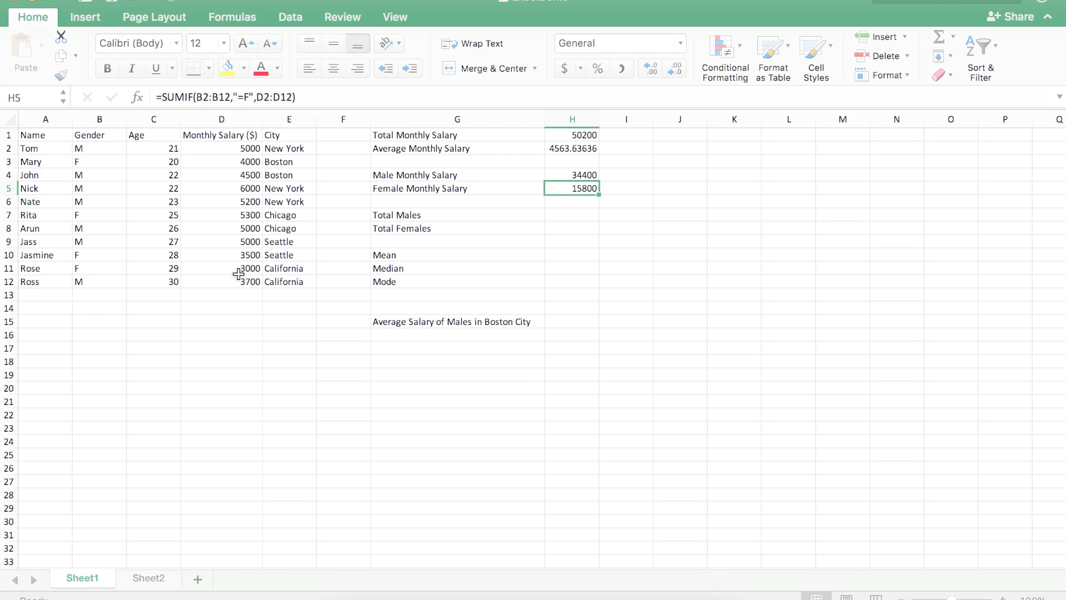
# Step: Calculate Total Males in H7 with the formula =COUNTIF(B2:B12,"=M")
pyautogui.click(576, 216)
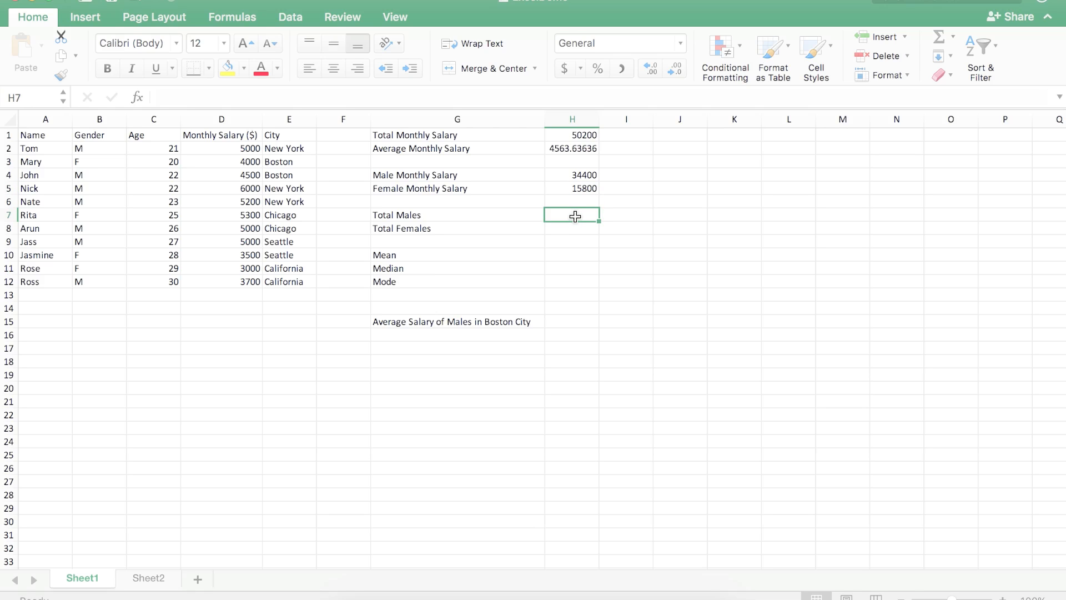
pyautogui.write('=')
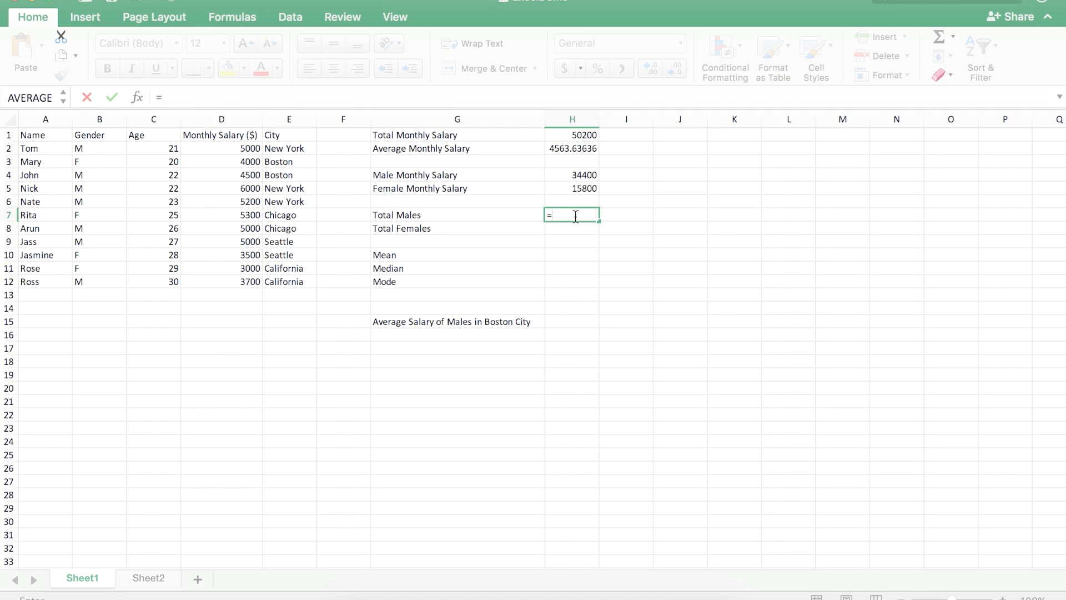
pyautogui.write('COUN')
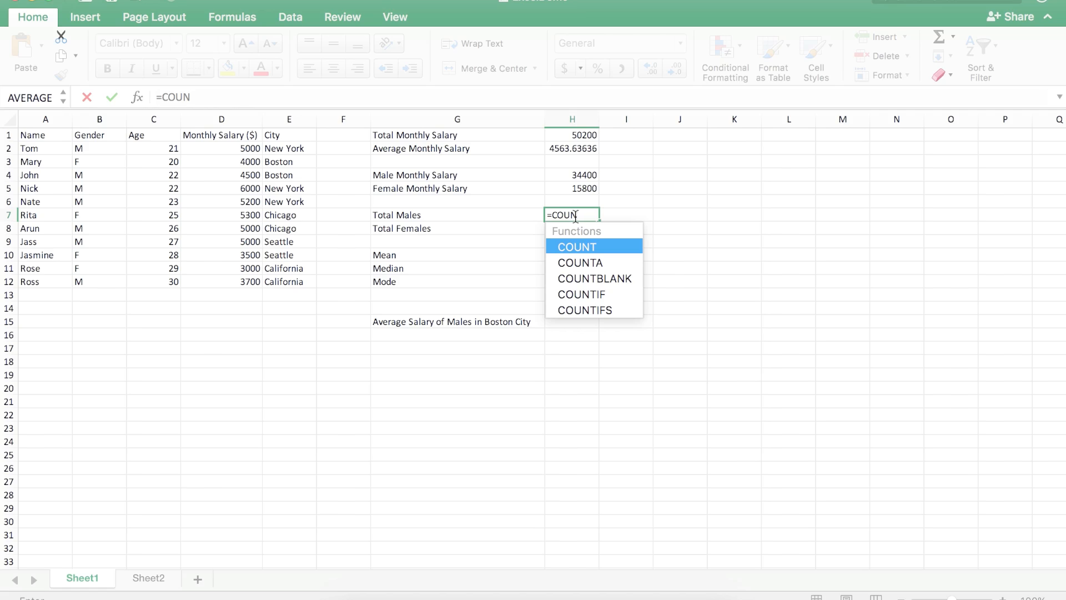
pyautogui.write('IF(')
pyautogui.press('BackSpace')
pyautogui.press('BackSpace')
pyautogui.press('BackSpace')
pyautogui.write('TIF')
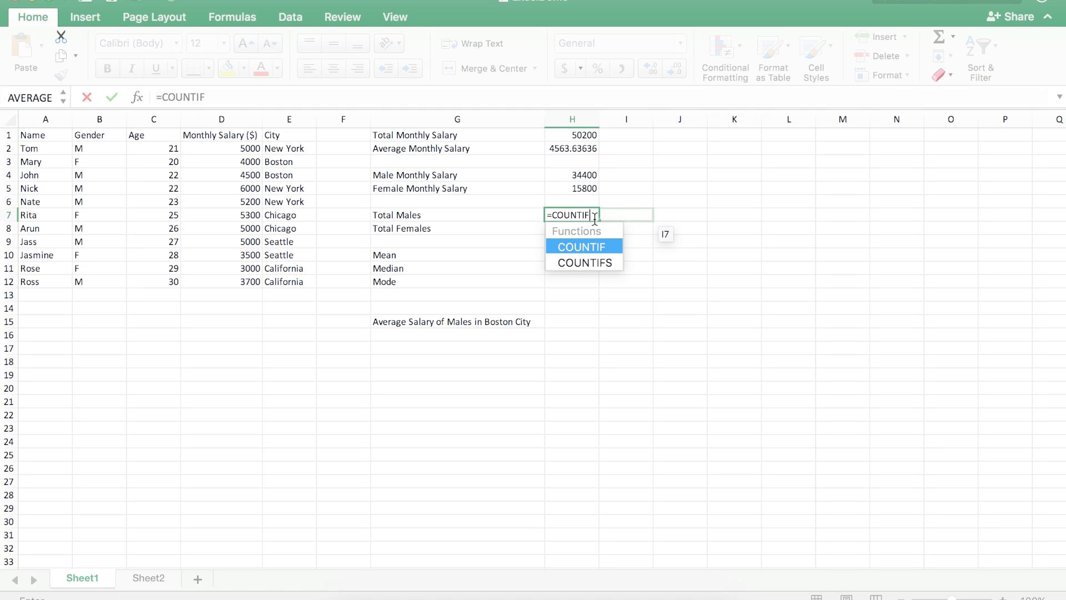
pyautogui.write('(')
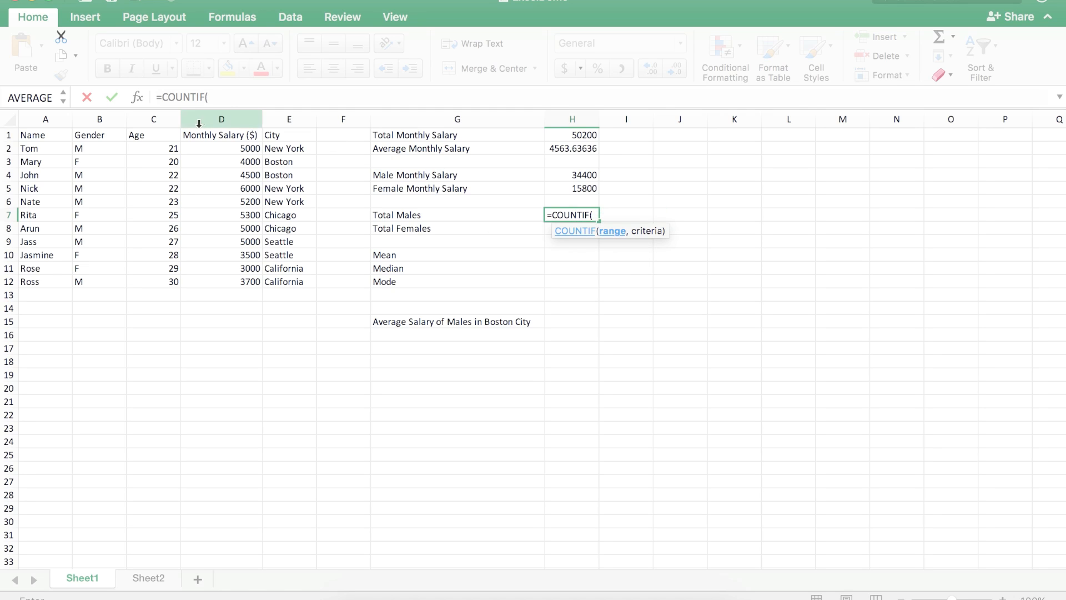
pyautogui.click(92, 153)
pyautogui.moveTo(93, 153); pyautogui.dragTo(89, 277)
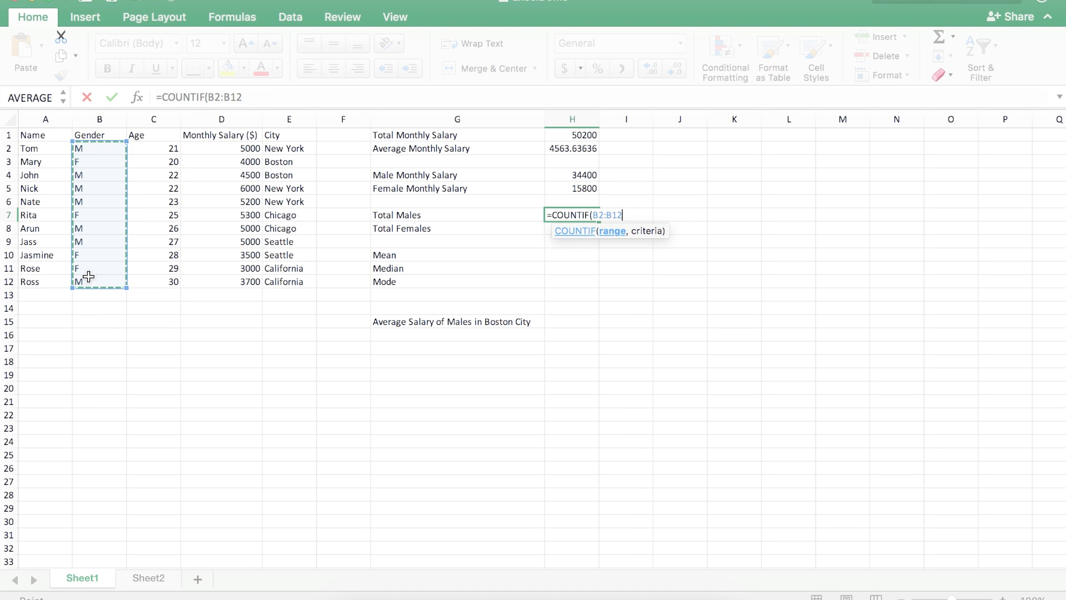
pyautogui.write(',')
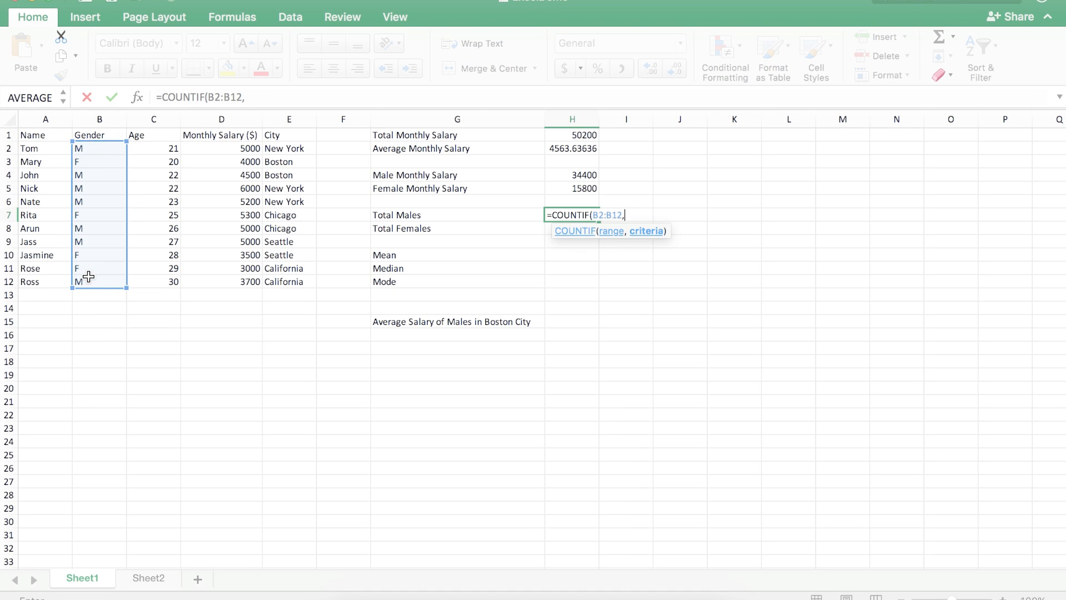
pyautogui.write('"=M")')
pyautogui.press('Return')
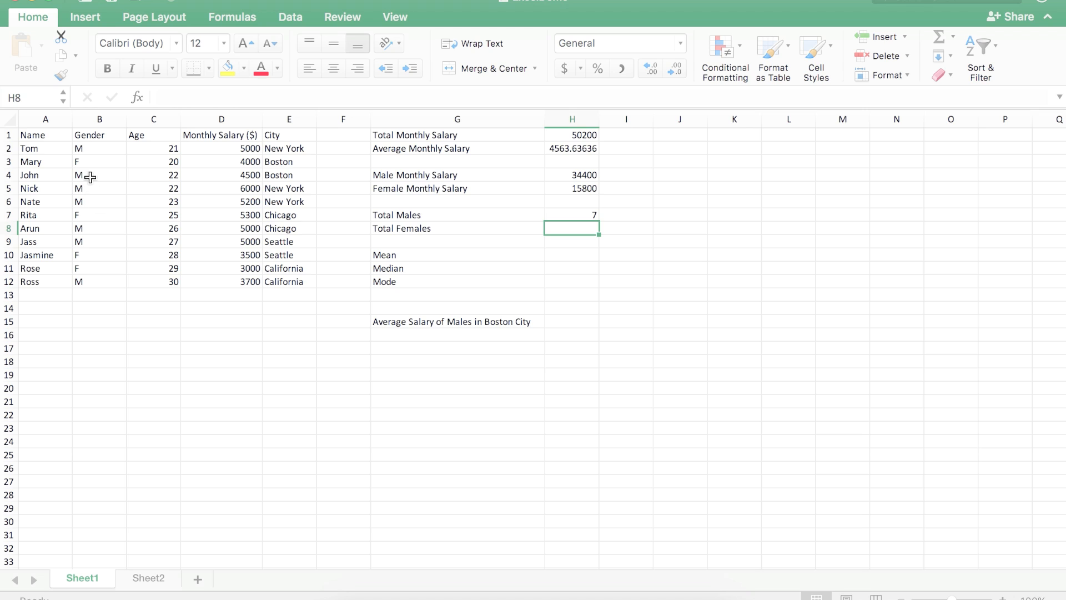
# Step: Calculate Total Females in H8 with the formula =COUNTIF(B2:B12,"=F")
pyautogui.click(85, 148)
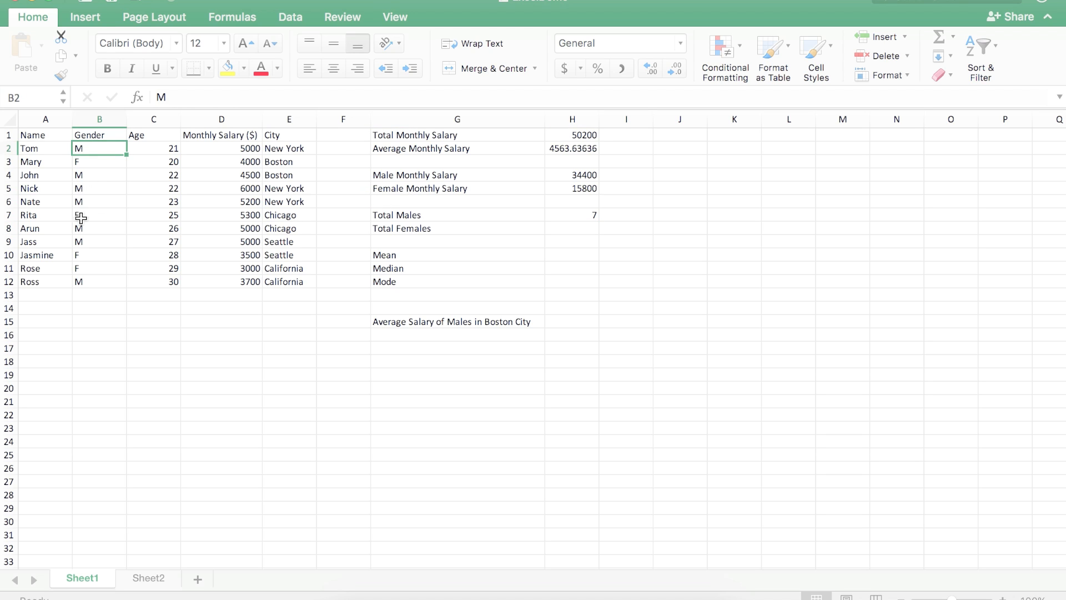
pyautogui.click(558, 229)
pyautogui.write('=')
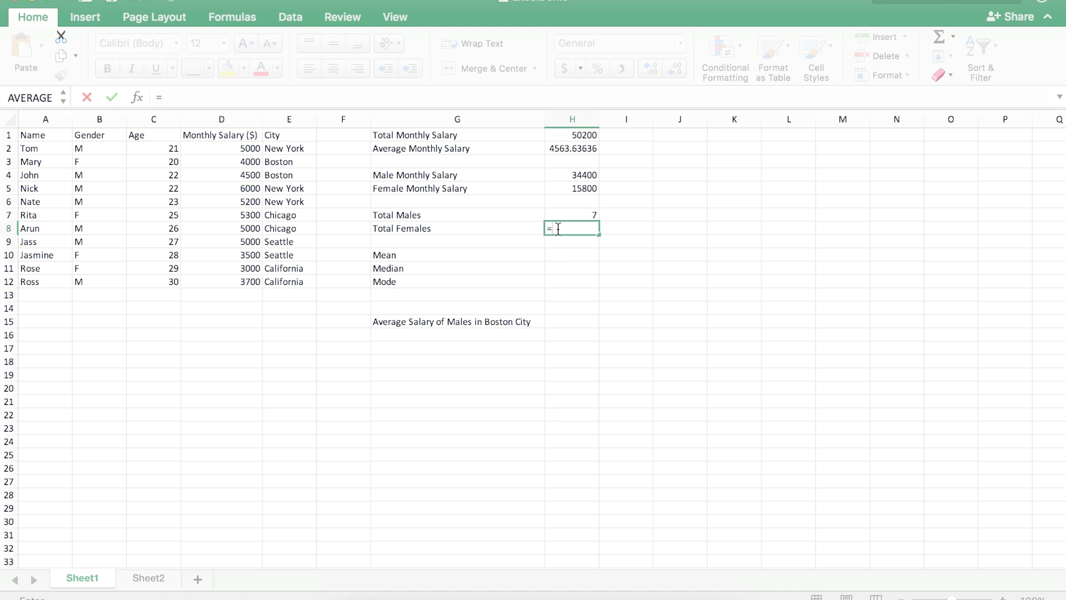
pyautogui.write('COUNT')
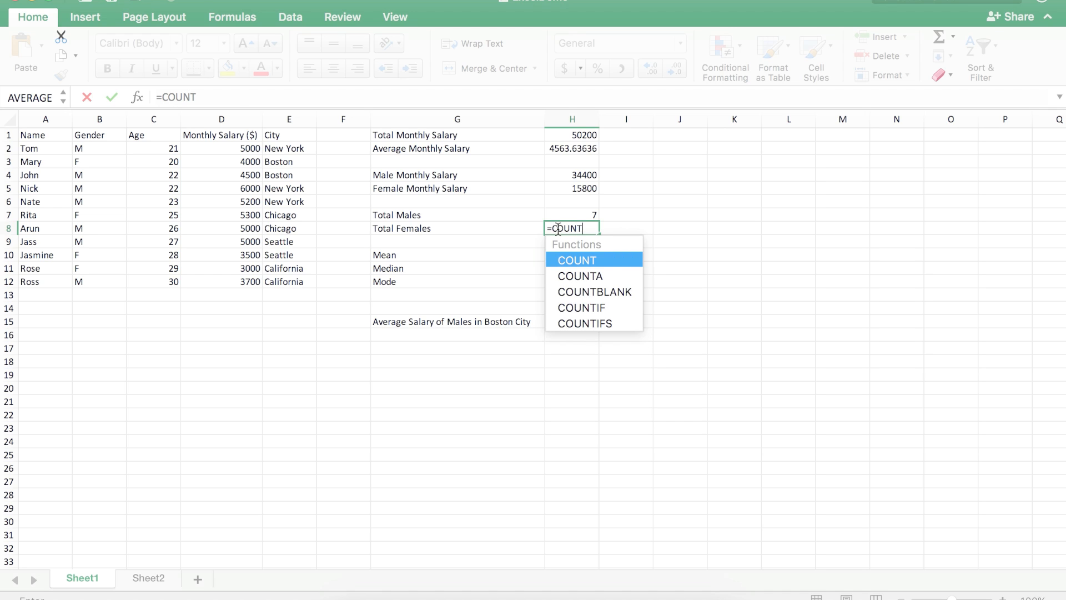
pyautogui.write('IF(')
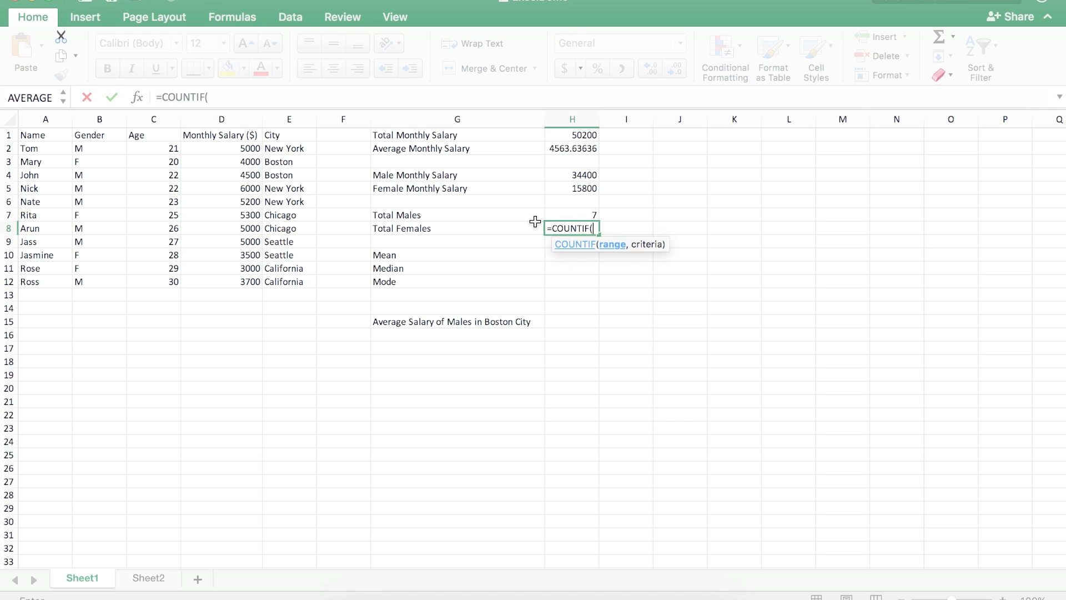
pyautogui.moveTo(94, 151); pyautogui.dragTo(92, 279)
pyautogui.write(',')
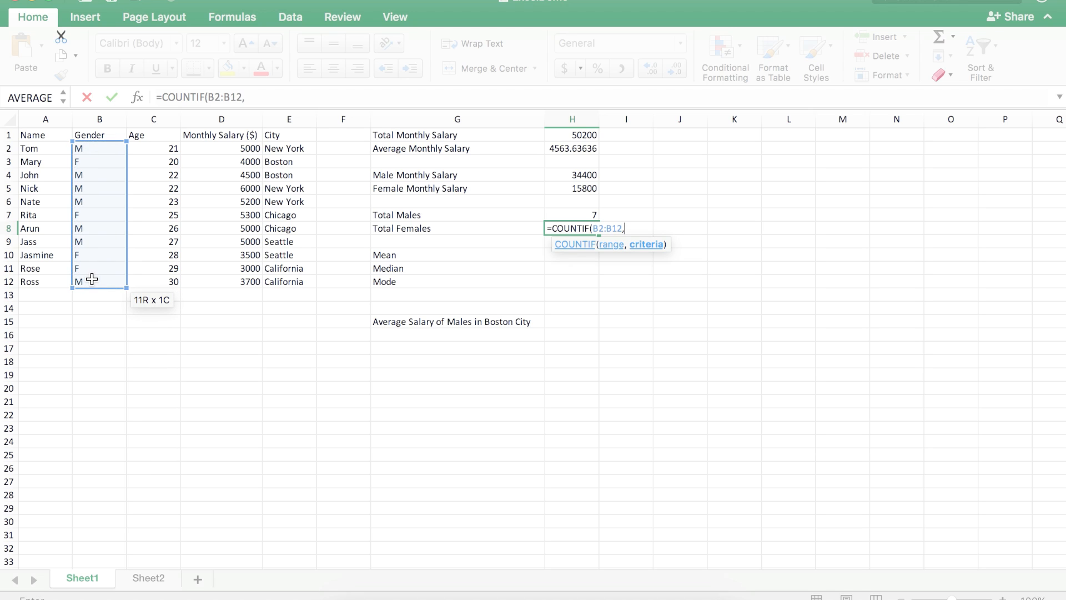
pyautogui.write('"=F")')
pyautogui.press('Return')
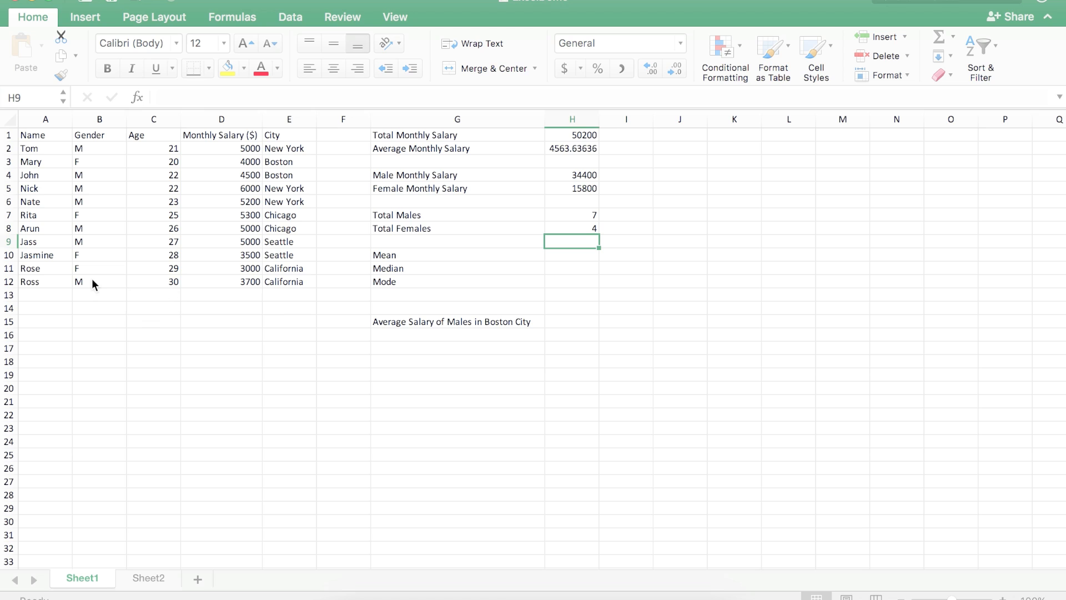
# Step: Calculate the Mean salary in H10 with the formula =AVERAGE(D2:D12)
pyautogui.click(558, 254)
pyautogui.write('=Aver')
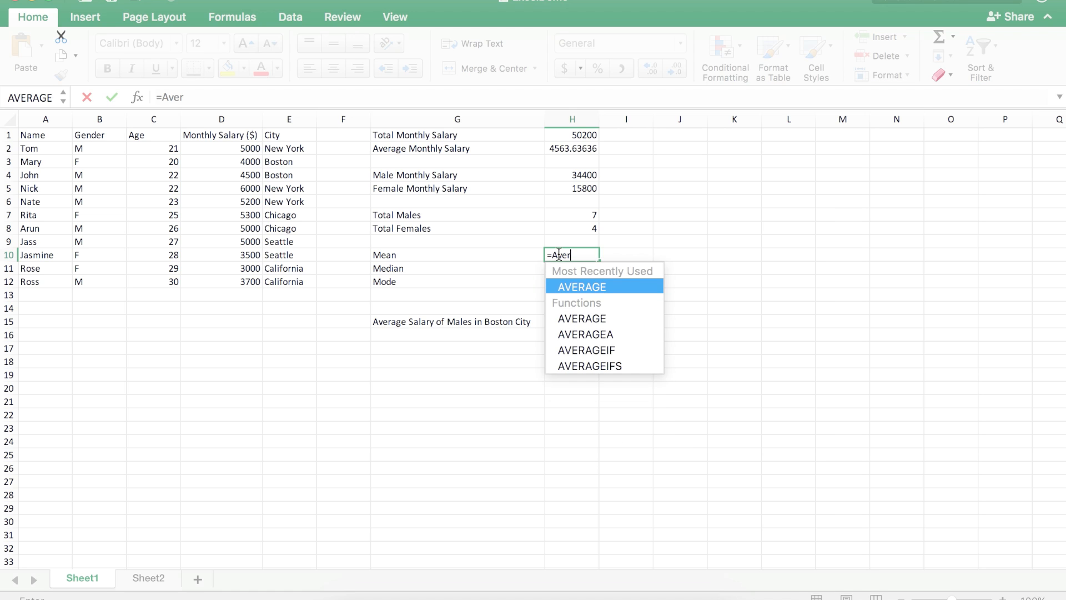
pyautogui.press('Tab')
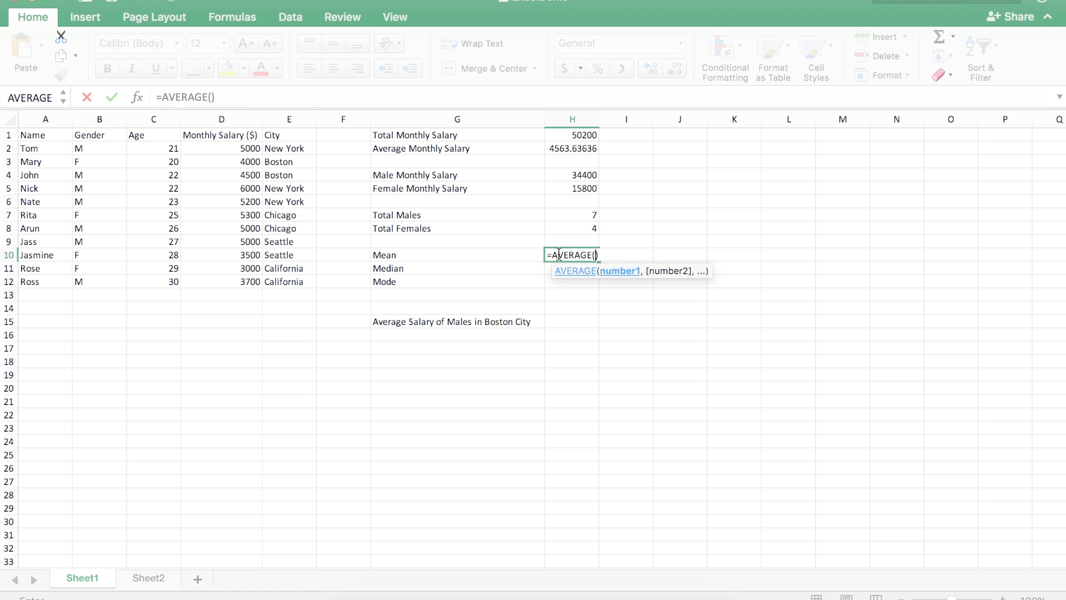
pyautogui.moveTo(220, 148); pyautogui.dragTo(224, 285)
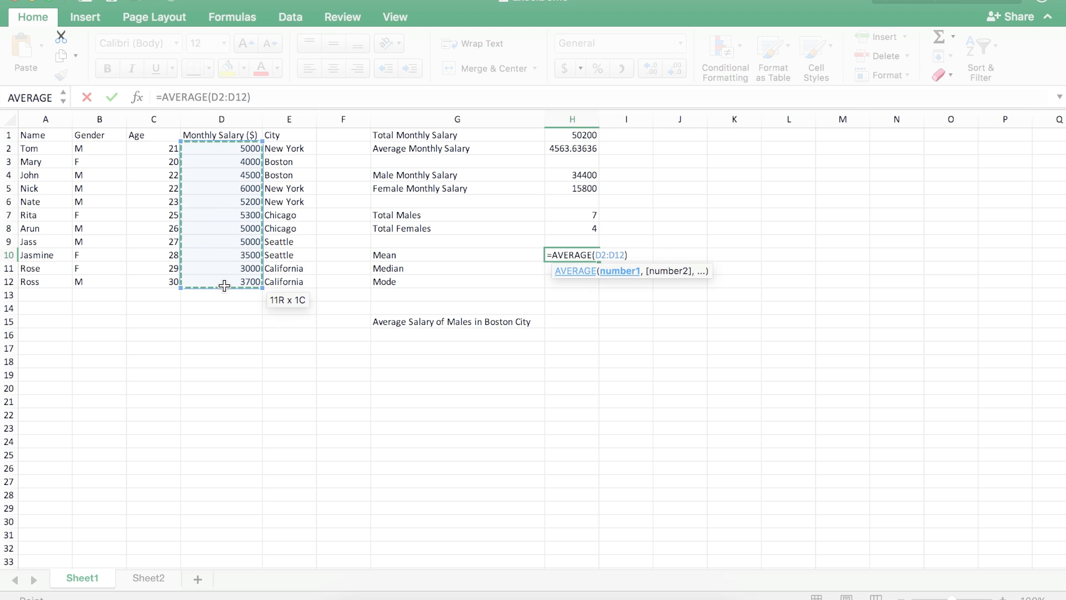
pyautogui.press('Return')
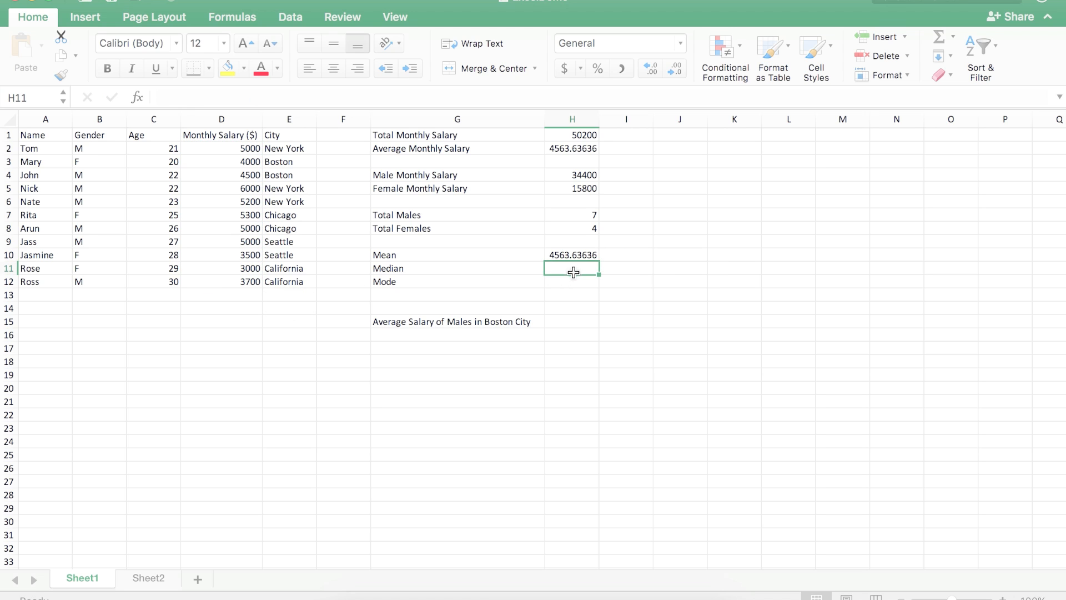
# Step: Calculate the Median salary in H11 with the formula =MEDIAN(D2:D12)
pyautogui.write('=')
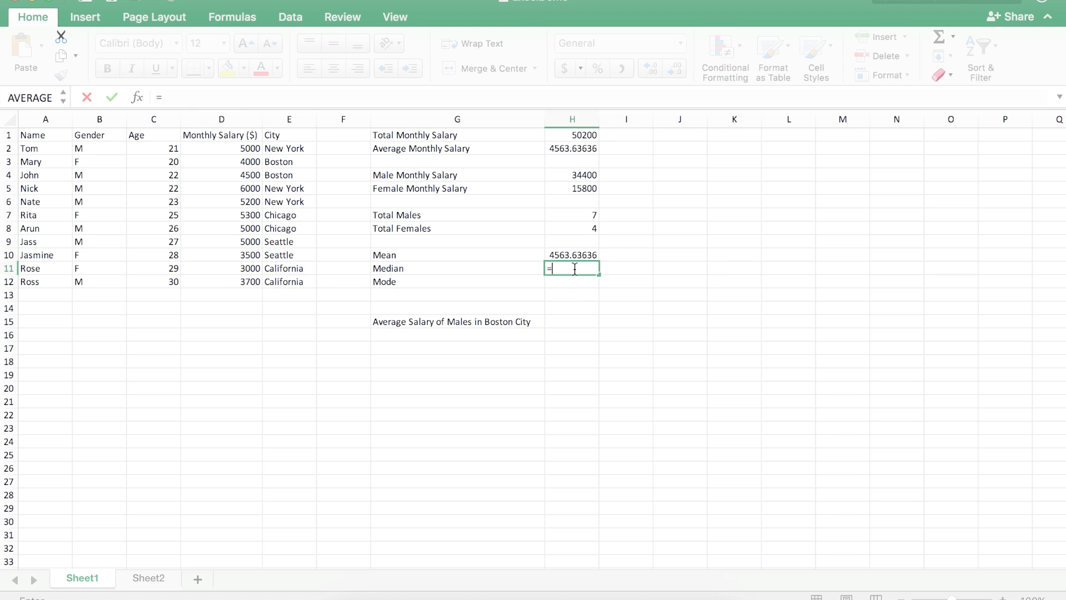
pyautogui.write('Medi')
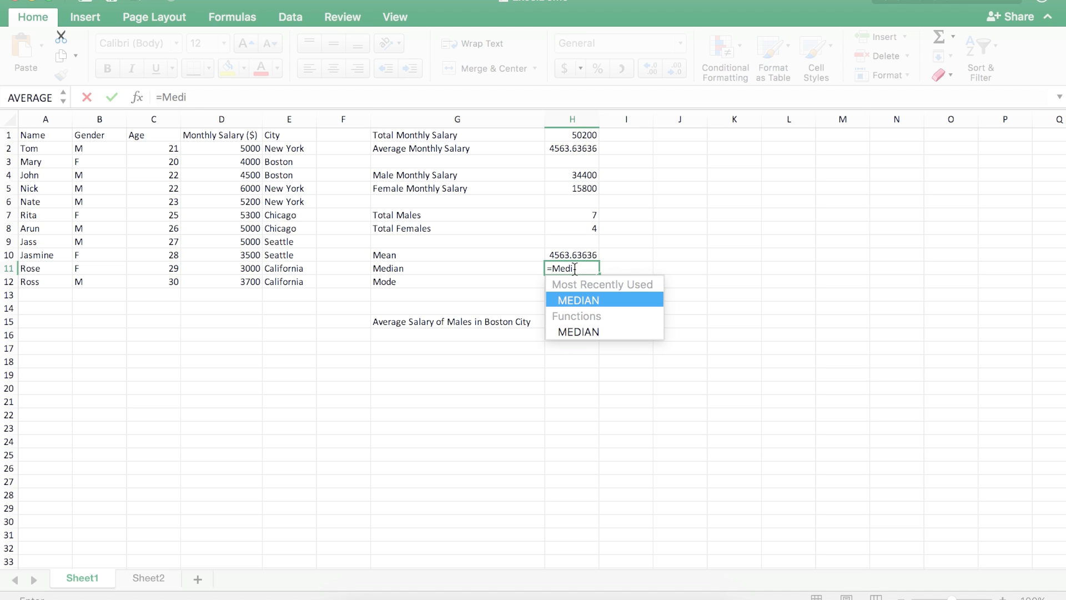
pyautogui.press('Tab')
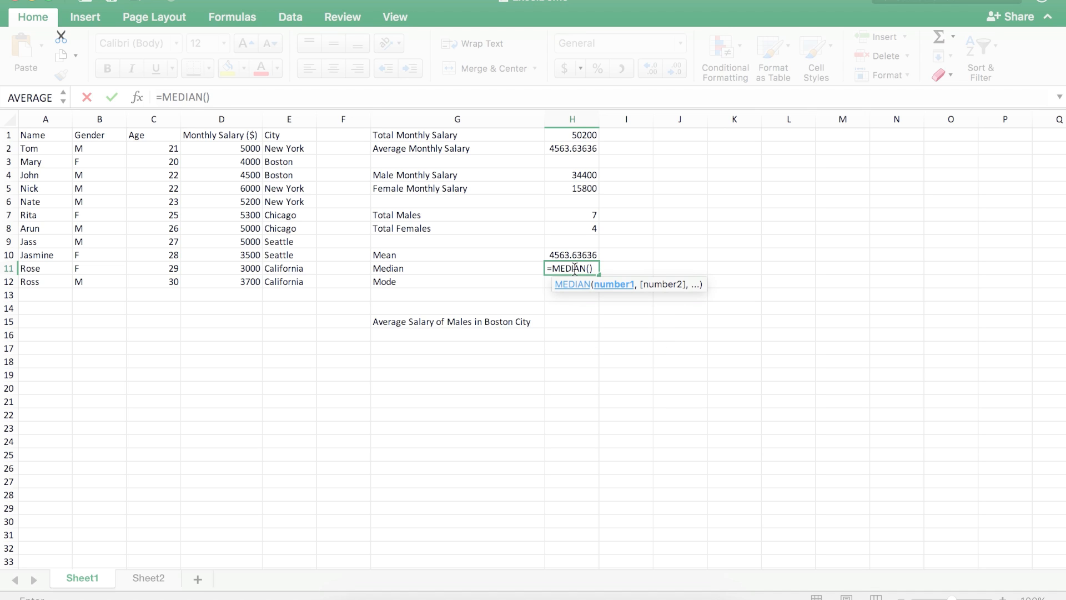
pyautogui.moveTo(247, 149); pyautogui.dragTo(242, 279)
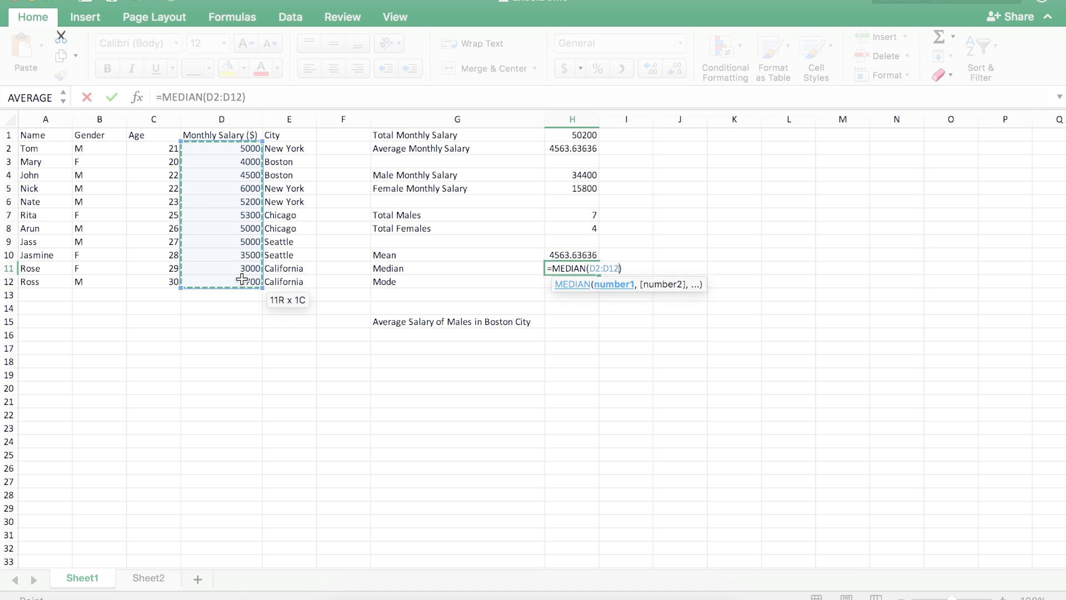
pyautogui.press('Return')
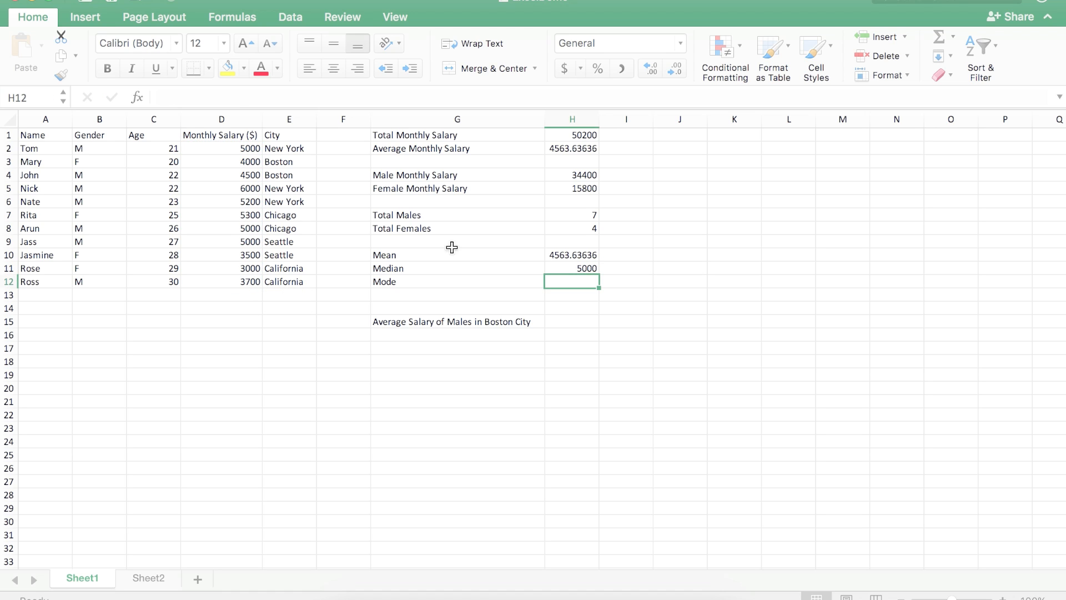
# Step: Calculate the Mode of the salaries in H12 with the formula =MODE(D2:D12)
pyautogui.write('=Mode(')
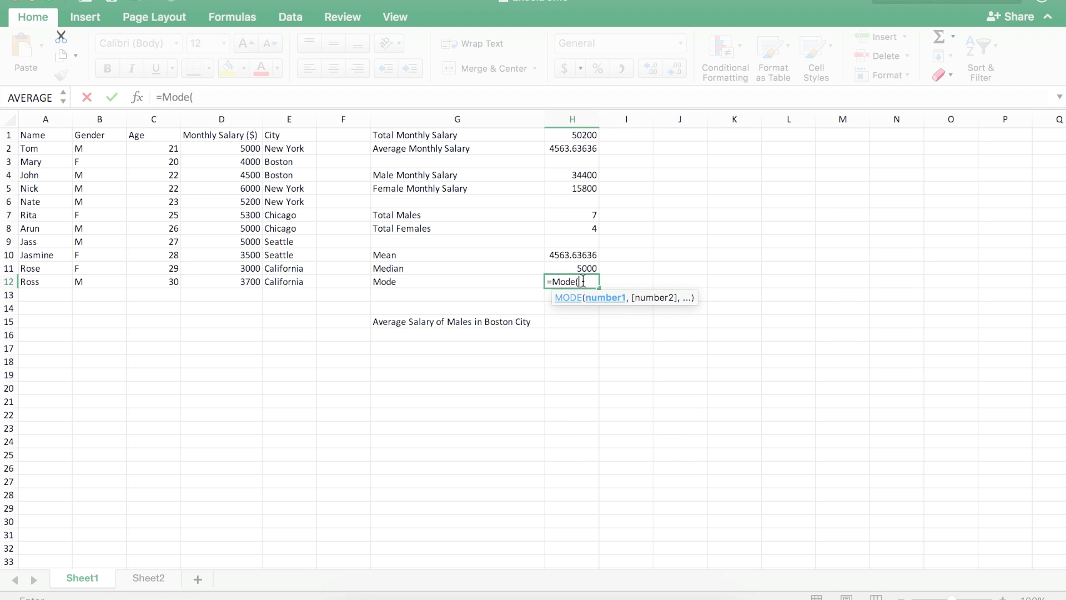
pyautogui.moveTo(245, 150); pyautogui.dragTo(246, 279)
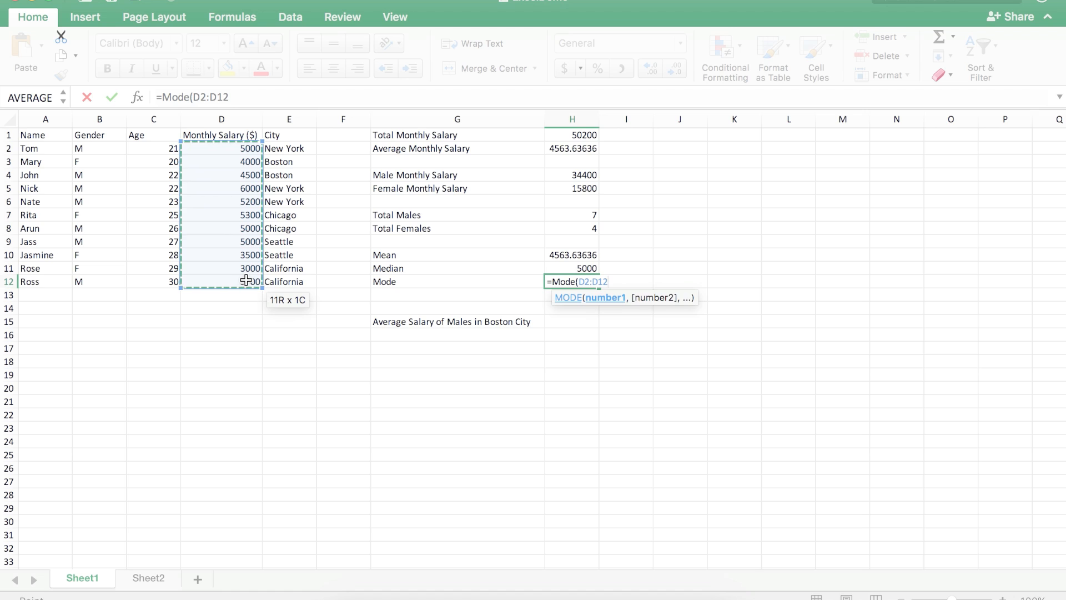
pyautogui.write(')')
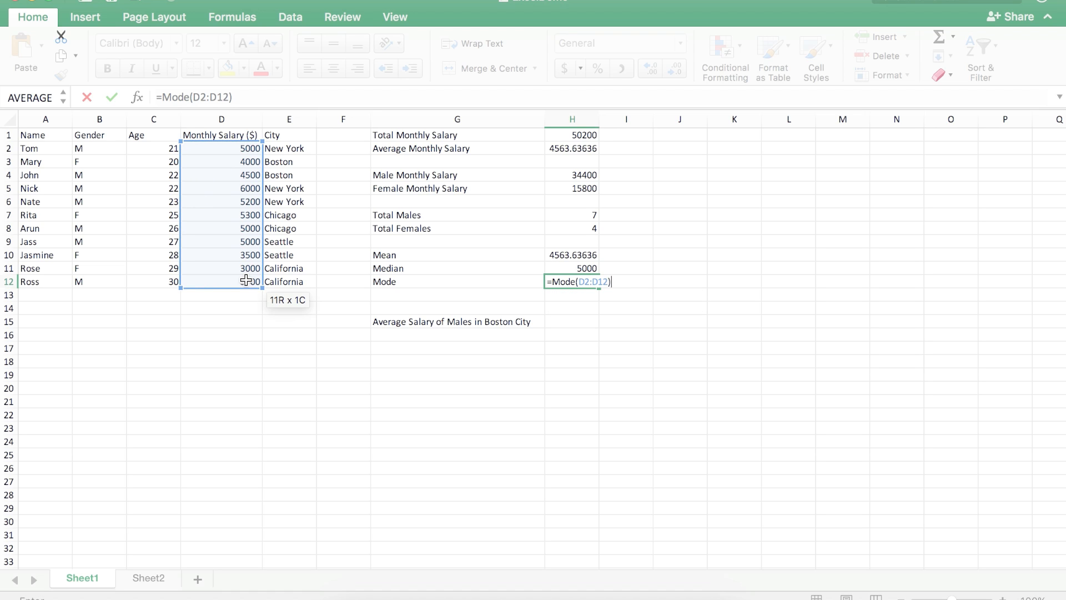
pyautogui.press('Return')
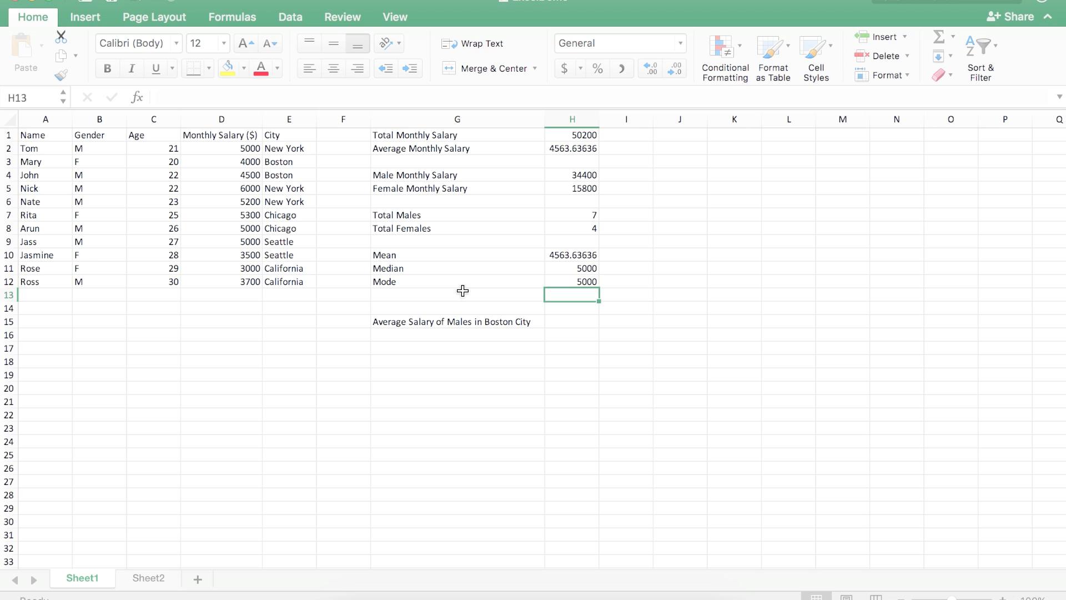
# Step: Start a SUMIFS formula in H15 for the Boston males' salary, using D2:D12 as the sum range
pyautogui.click(549, 322)
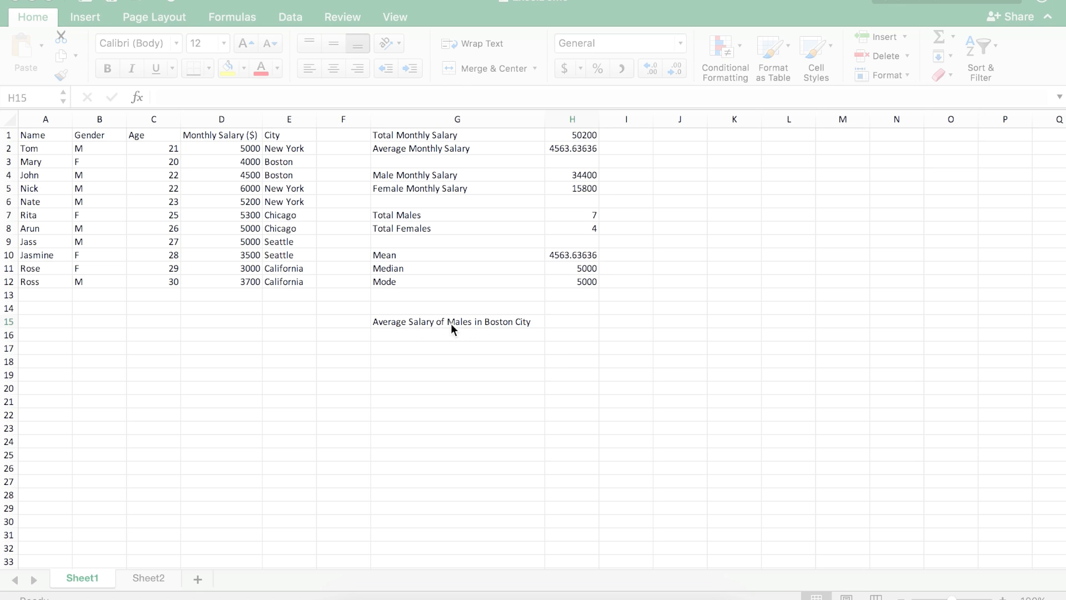
pyautogui.press('Up')
pyautogui.press('Up')
pyautogui.doubleClick(555, 321)
pyautogui.write('=')
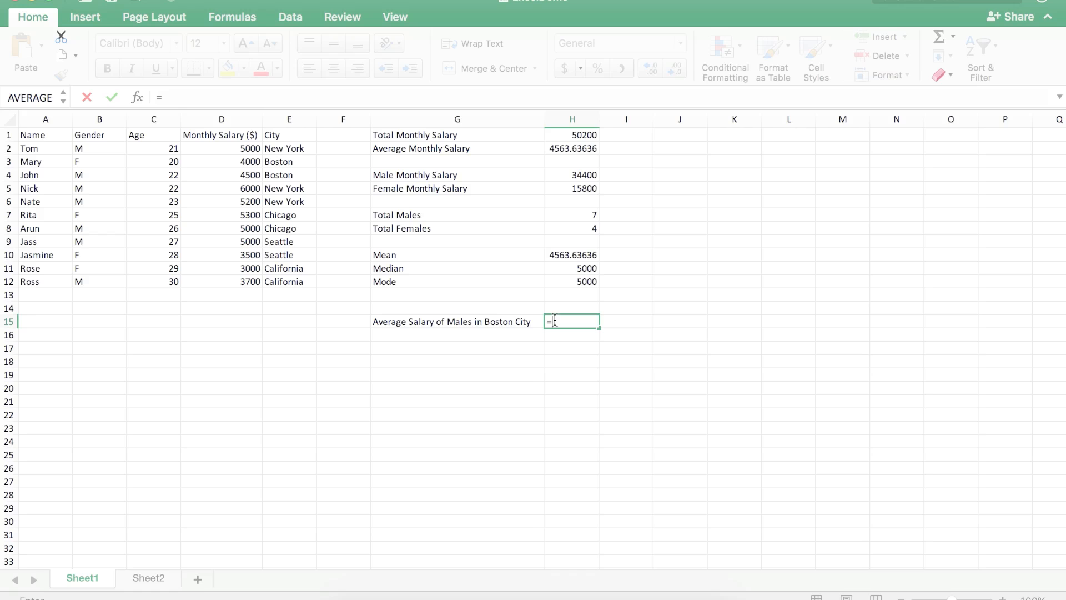
pyautogui.write('SU')
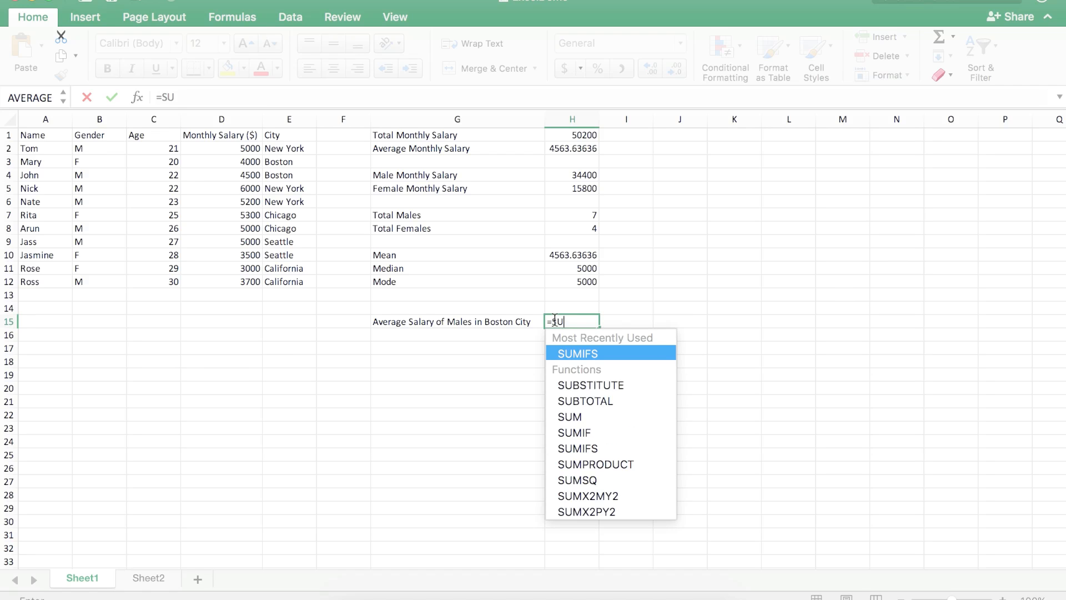
pyautogui.write('MIFS')
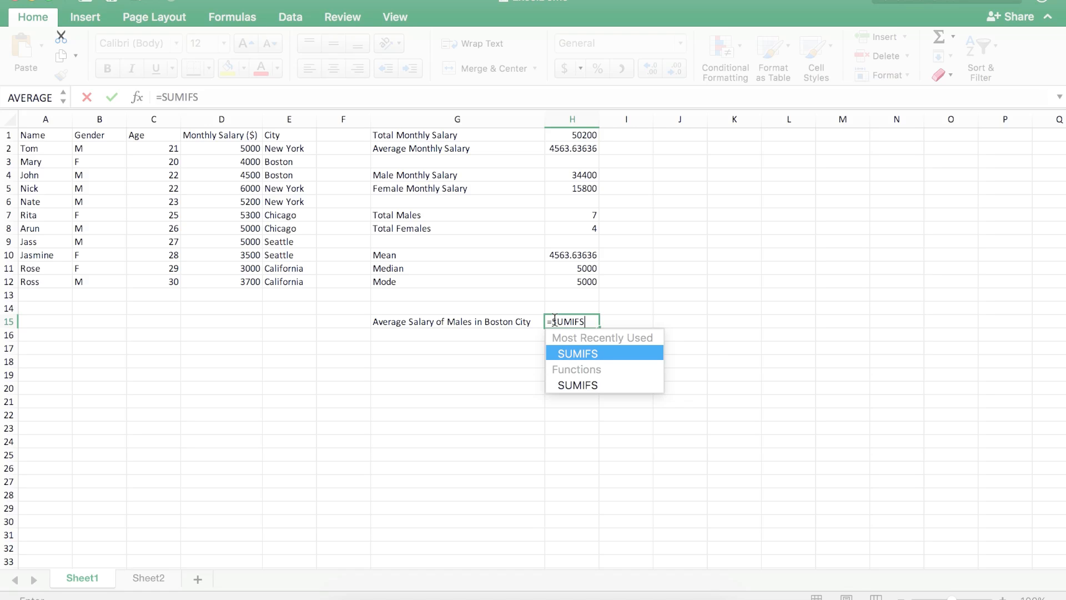
pyautogui.write('(')
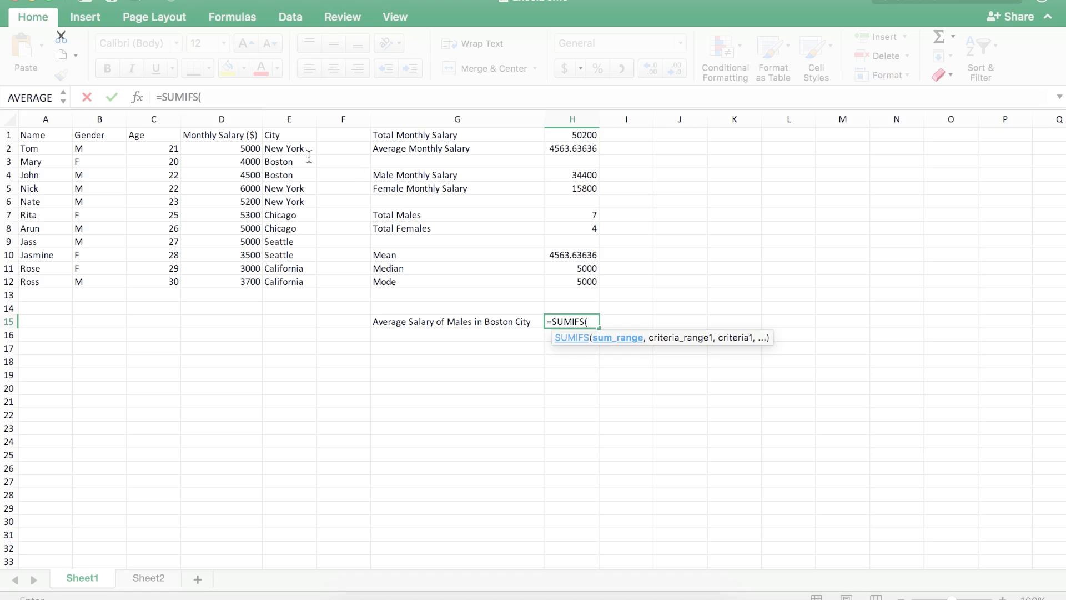
pyautogui.moveTo(233, 147); pyautogui.dragTo(240, 282)
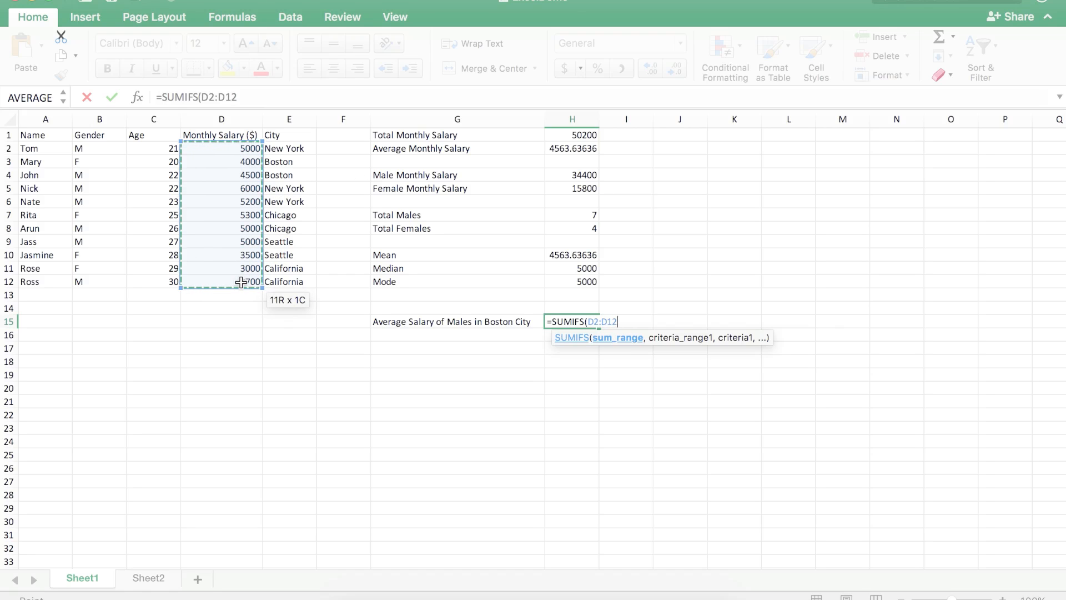
# Step: Complete the H15 SUMIFS formula with the criteria pairs B2:B12,"=M" and E2:E12,"=Boston"
pyautogui.write(',')
pyautogui.click(83, 151)
pyautogui.moveTo(84, 151); pyautogui.dragTo(87, 277)
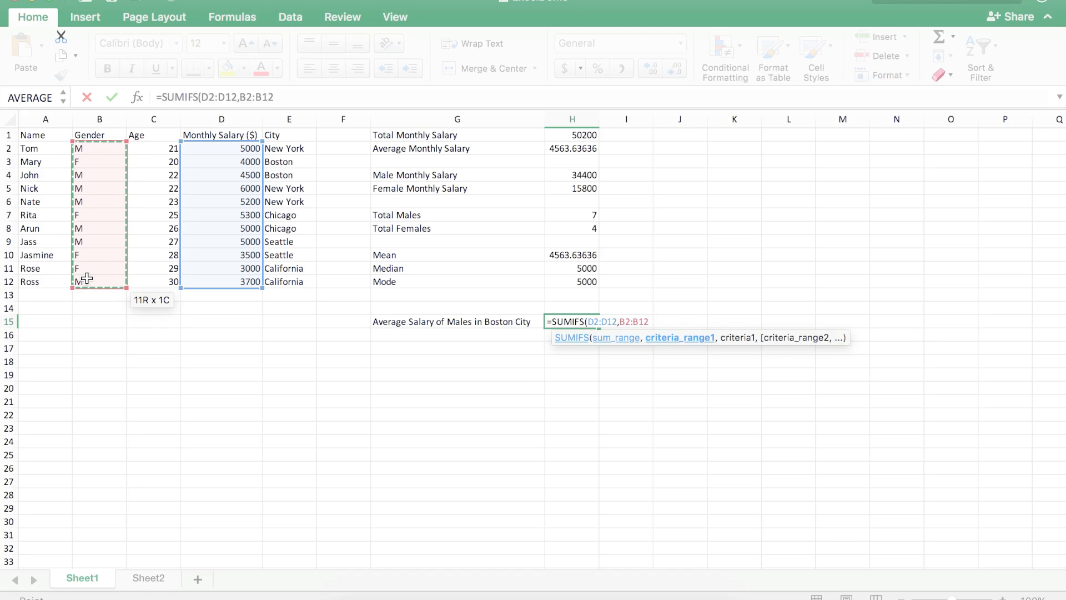
pyautogui.write(',"=')
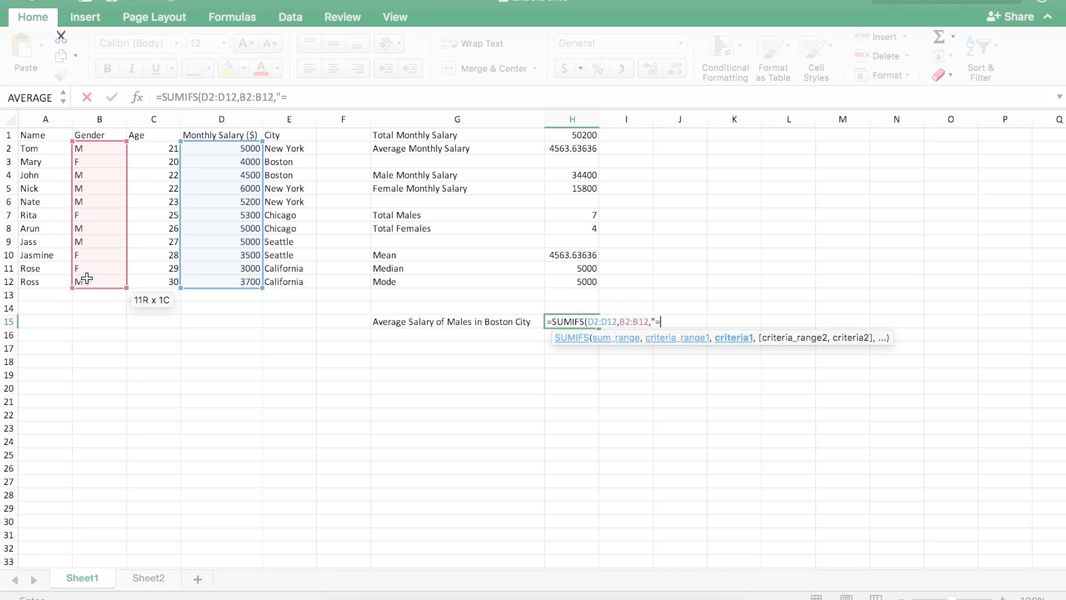
pyautogui.write('M",')
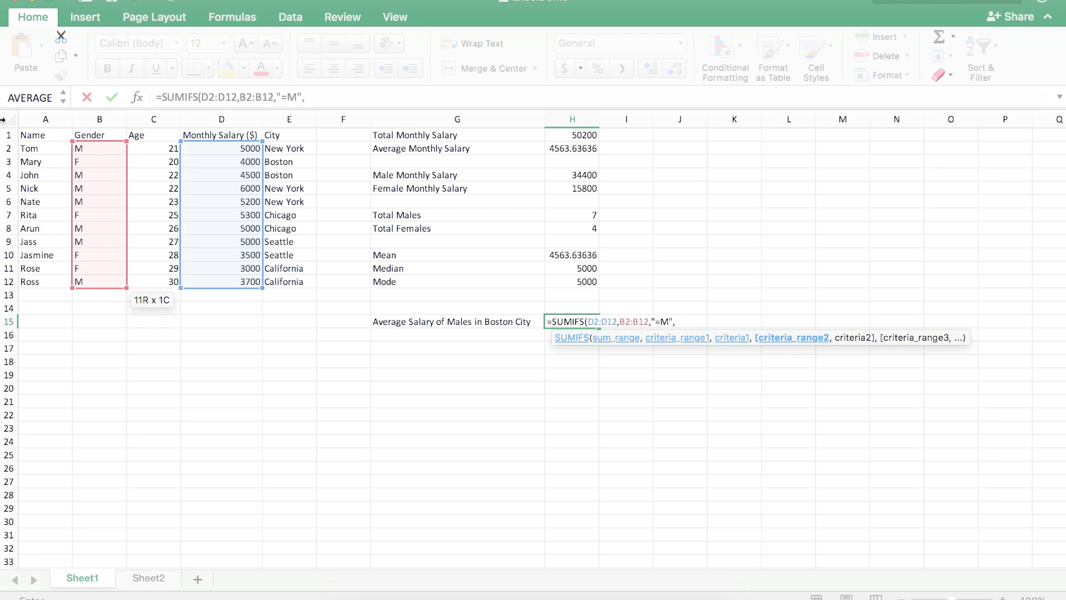
pyautogui.moveTo(281, 148); pyautogui.dragTo(277, 276)
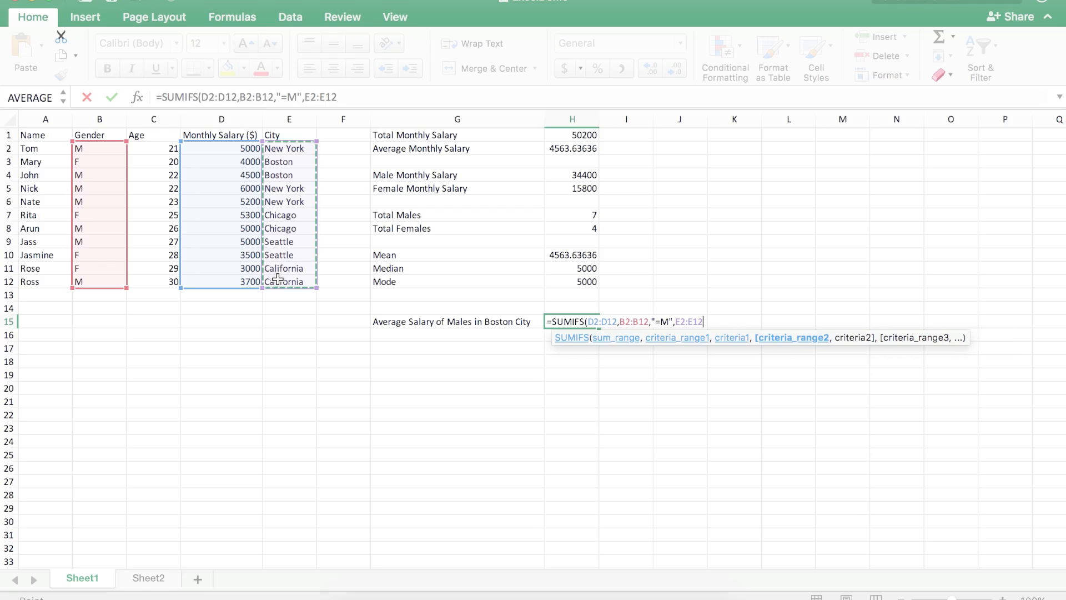
pyautogui.write(',"=Boston')
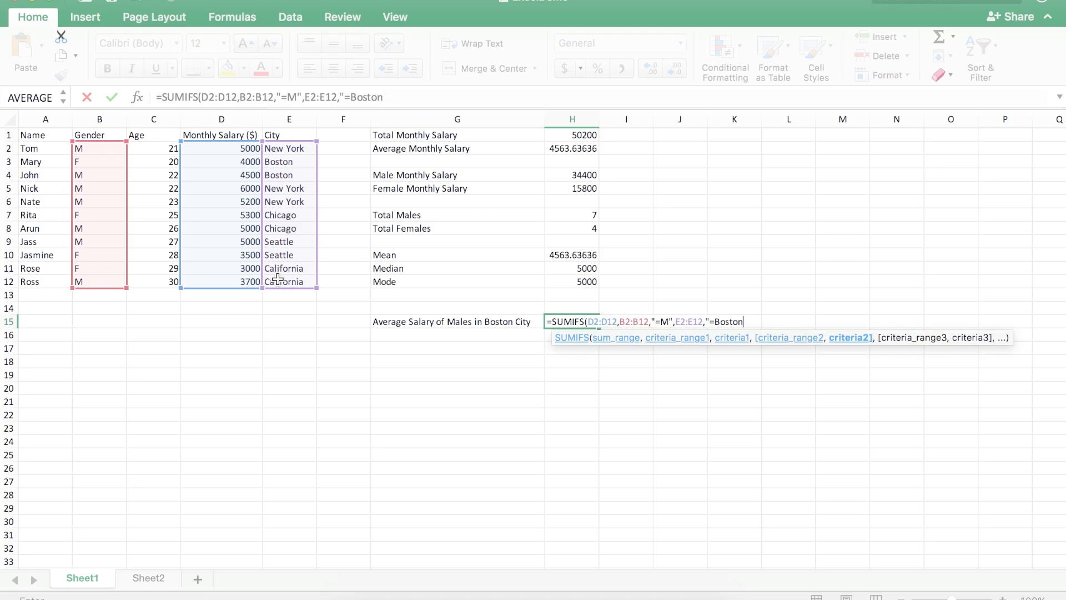
pyautogui.write('")')
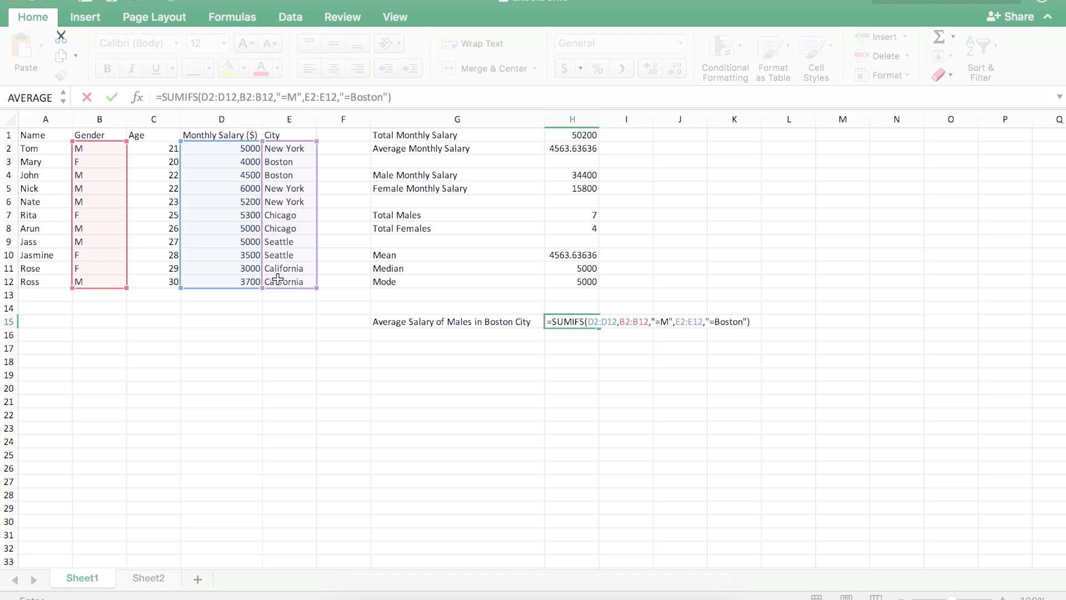
pyautogui.press('Return')
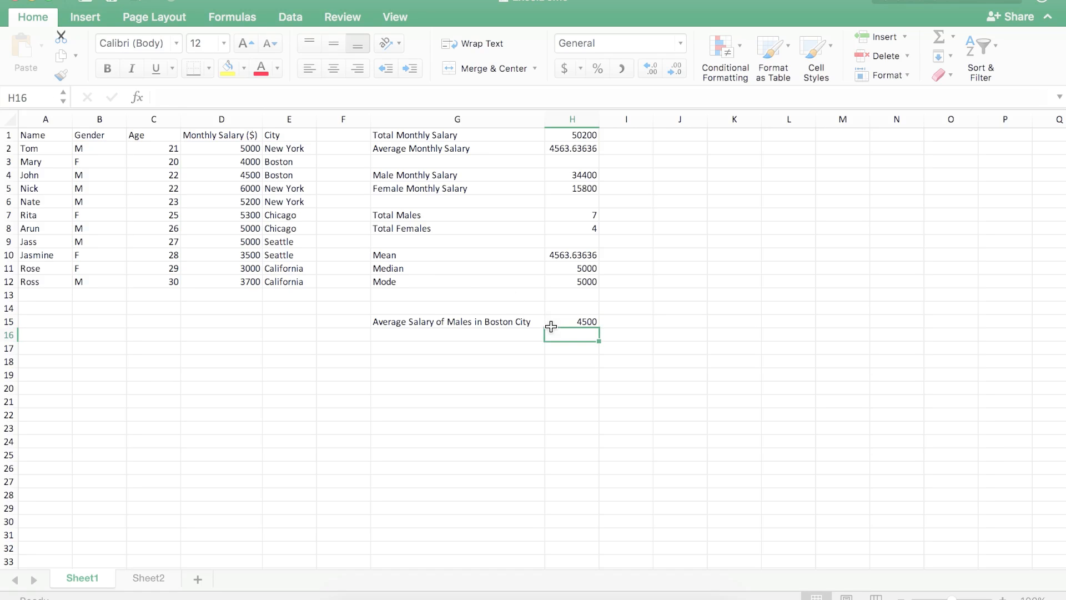
# Step: Check the salary, gender and city of the male Boston employee in row 4, and change the gender in B3 to M
pyautogui.click(242, 176)
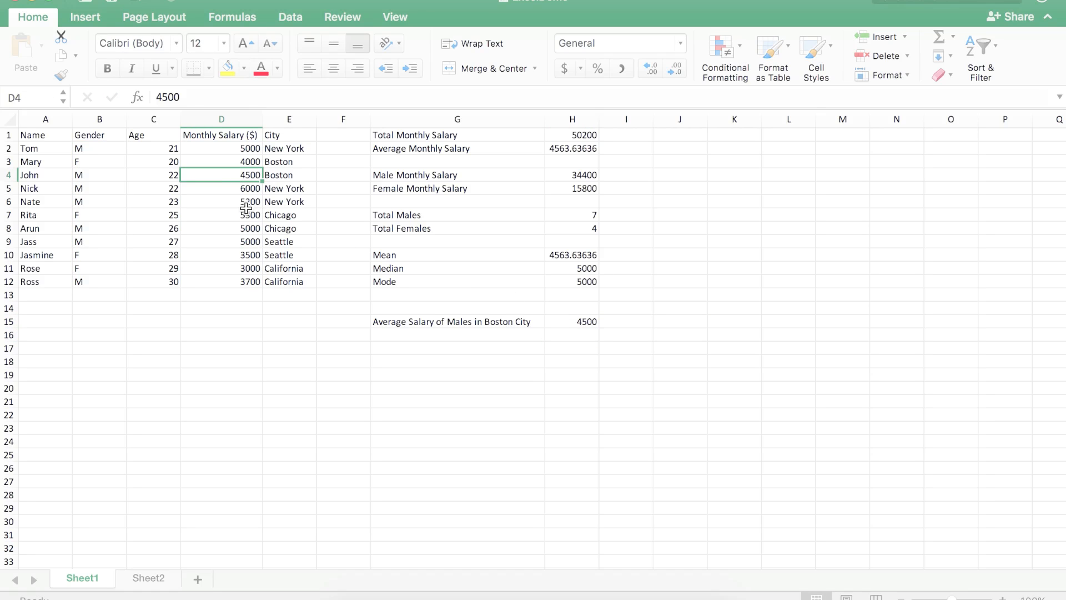
pyautogui.click(80, 176)
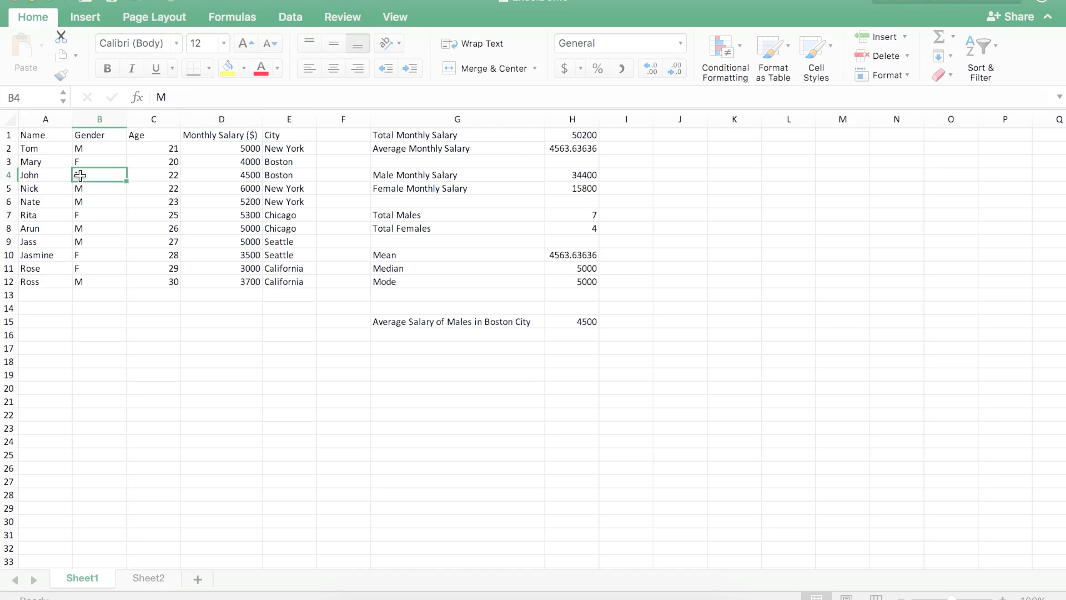
pyautogui.click(280, 175)
pyautogui.click(100, 162)
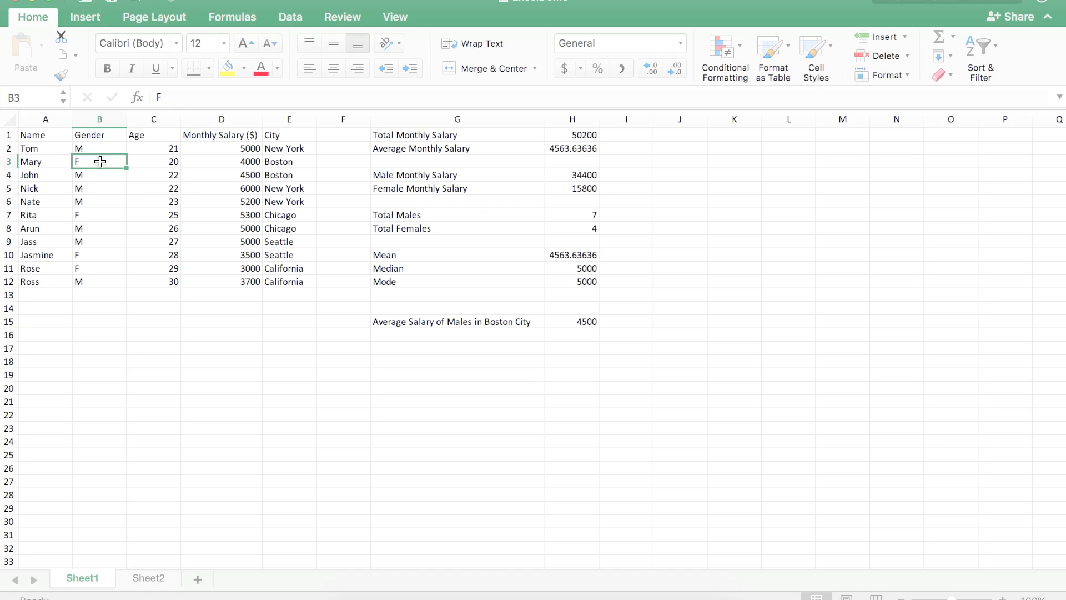
pyautogui.write('M')
pyautogui.press('Return')
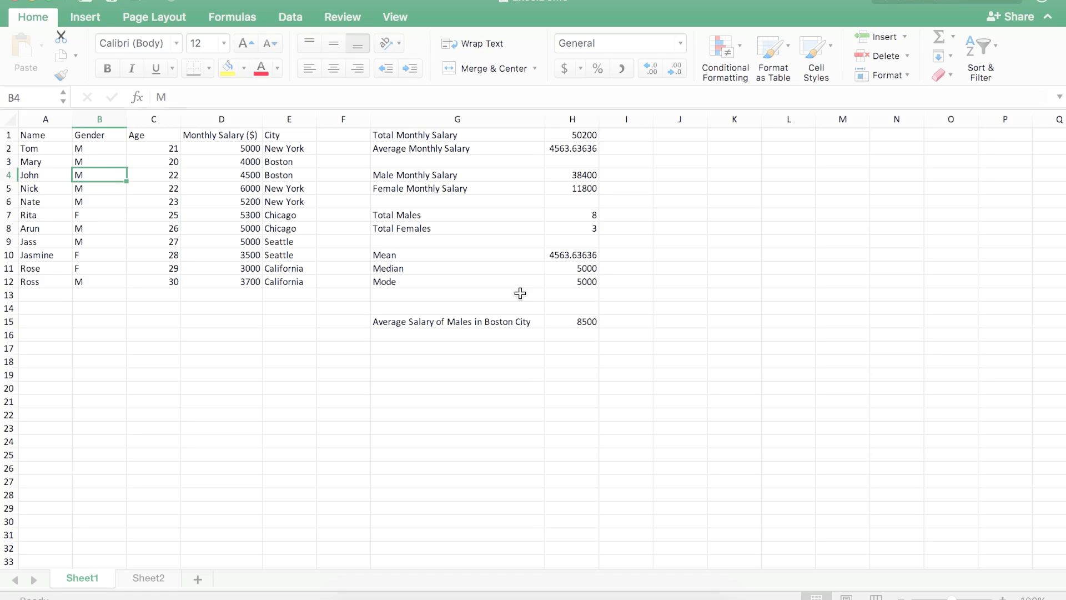
# Step: Turn the H15 sum into an average by appending /COUNTIFS(B2:B12,"=M",E2:E12,"=Boston") to its formula
pyautogui.click(577, 322)
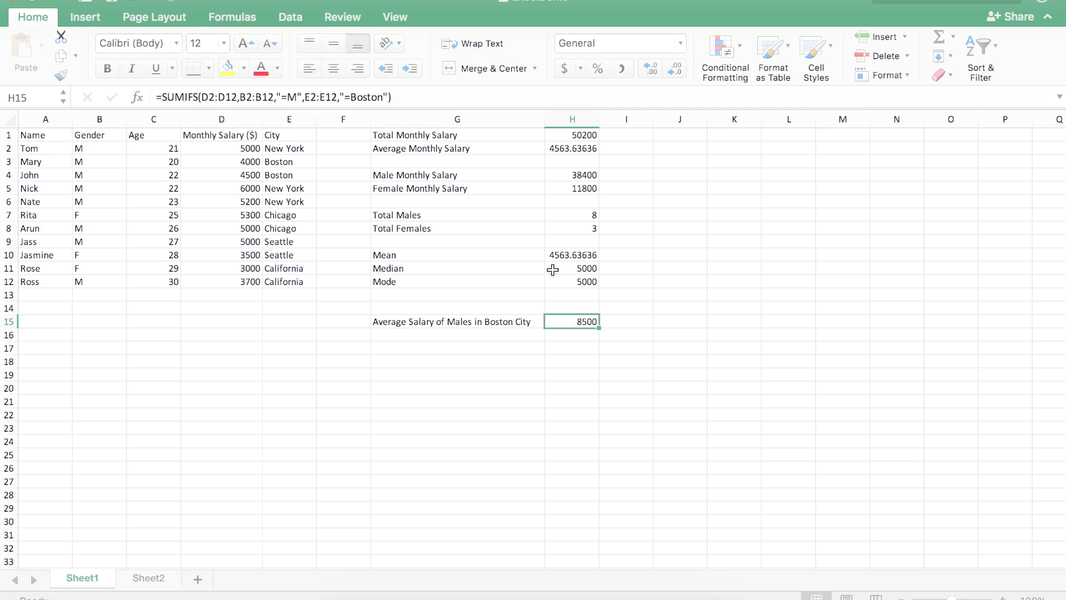
pyautogui.click(408, 94)
pyautogui.write('/')
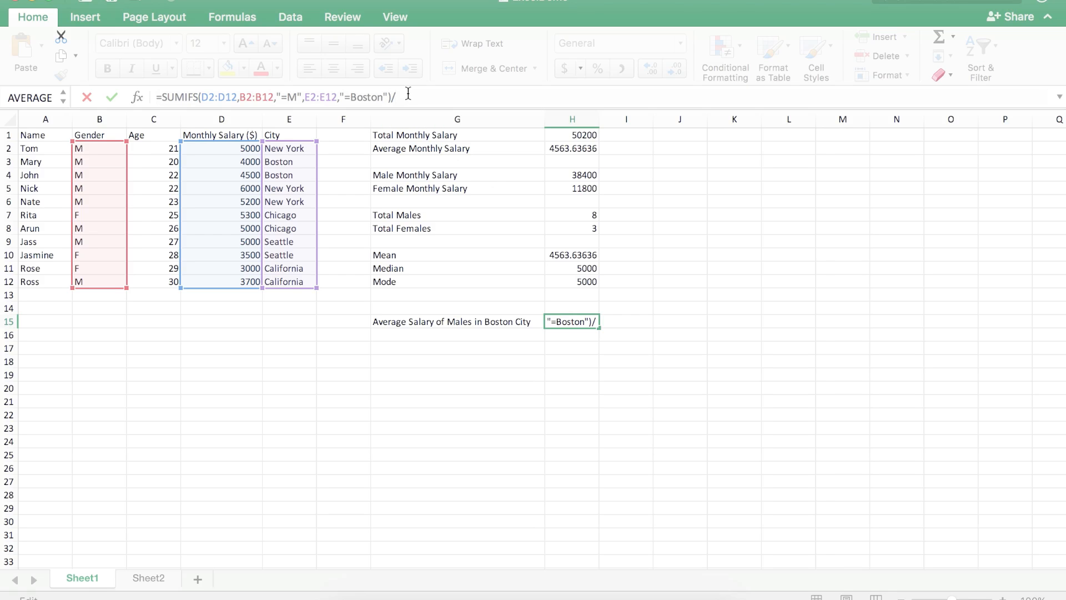
pyautogui.write('COUN')
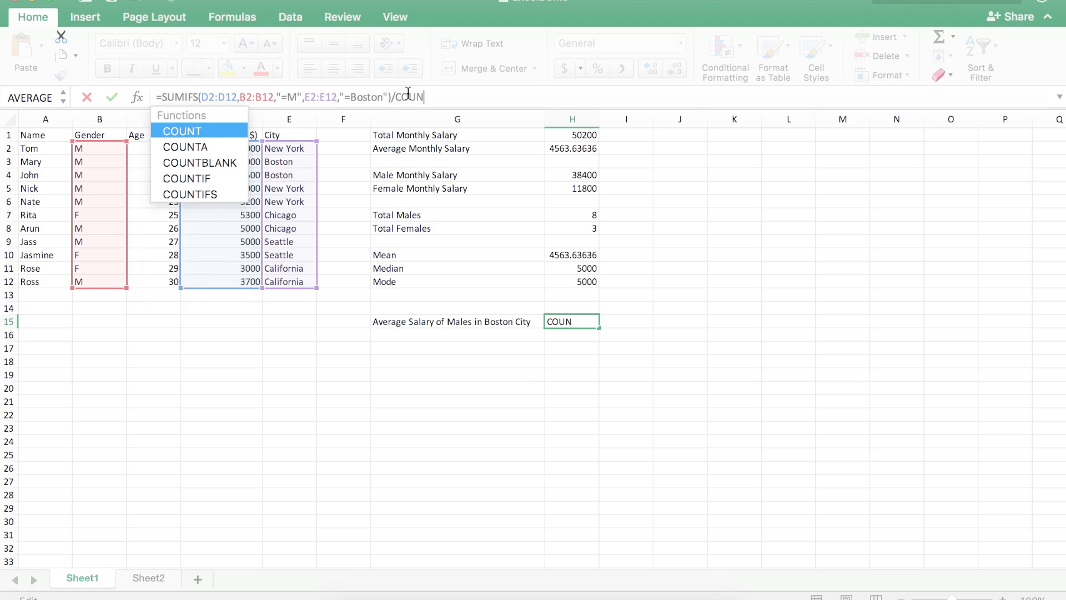
pyautogui.write('TIFS(')
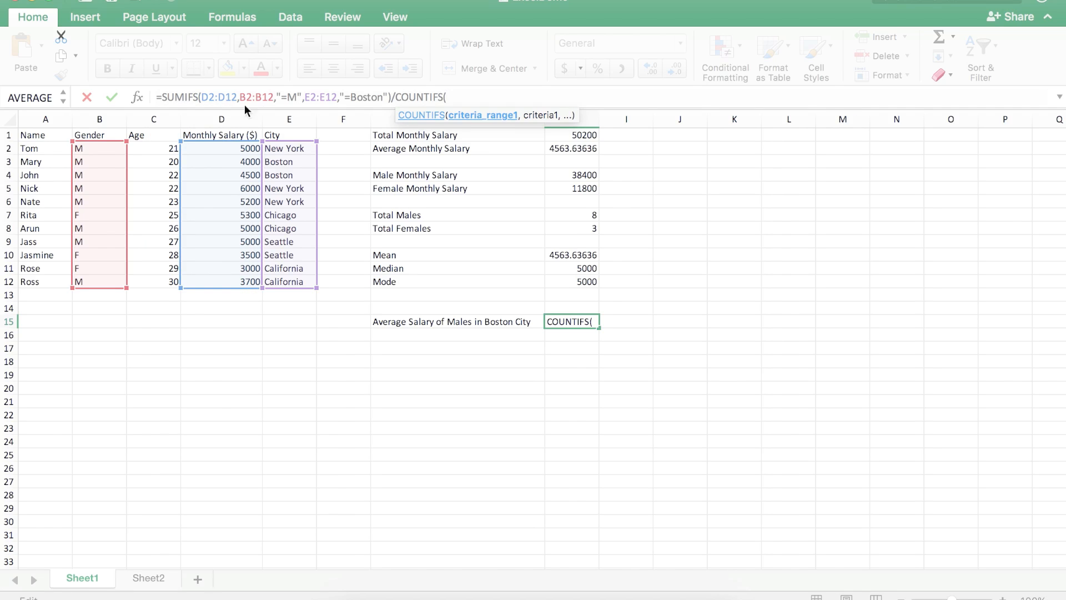
pyautogui.click(97, 157)
pyautogui.moveTo(96, 157); pyautogui.dragTo(113, 284)
pyautogui.write(',')
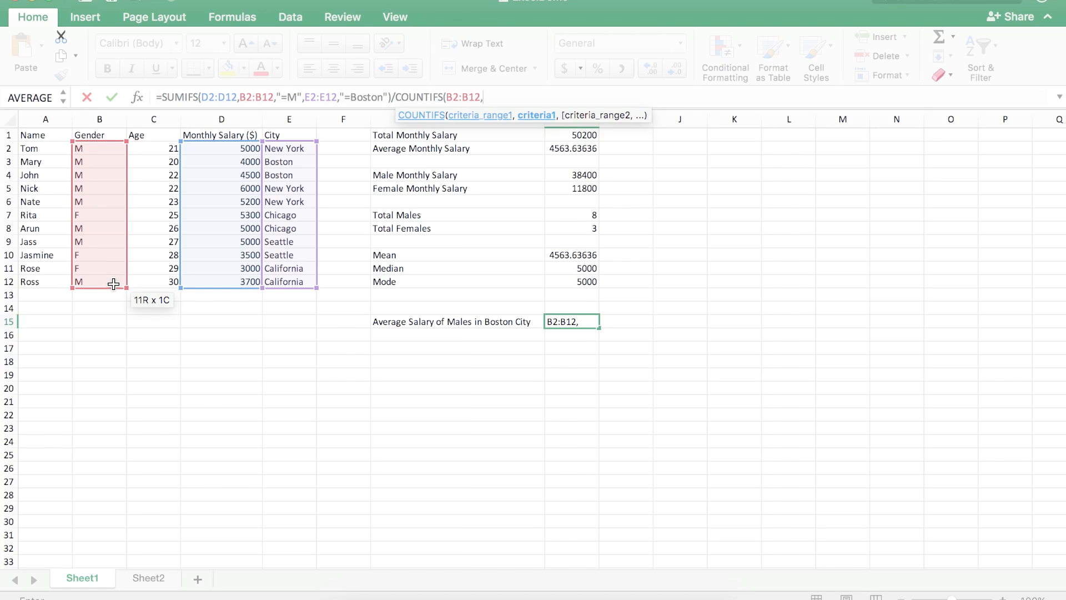
pyautogui.write('=M",')
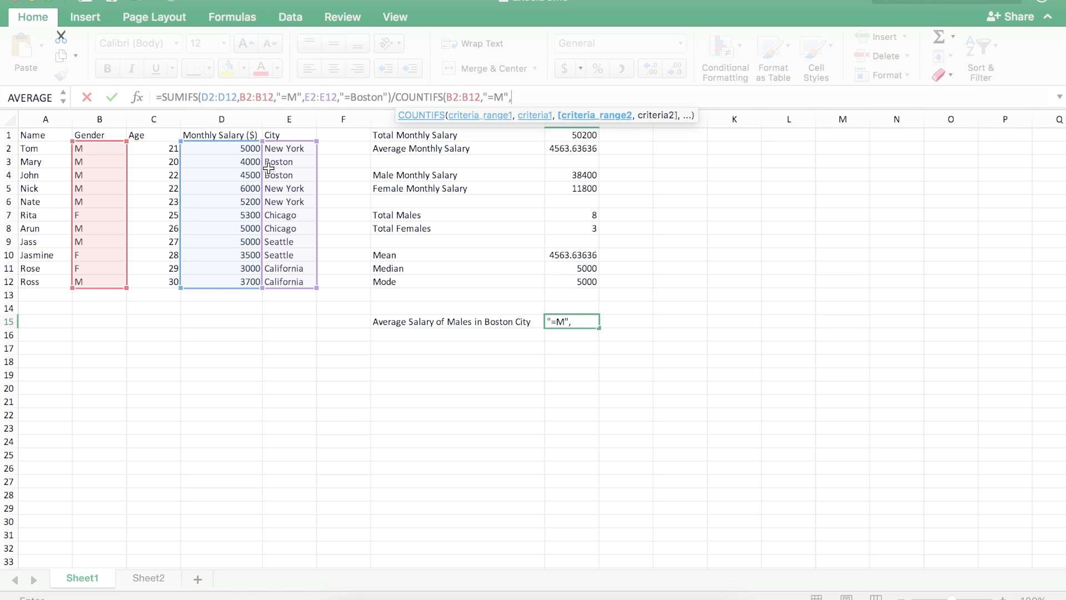
pyautogui.moveTo(277, 155); pyautogui.dragTo(279, 284)
pyautogui.write(',')
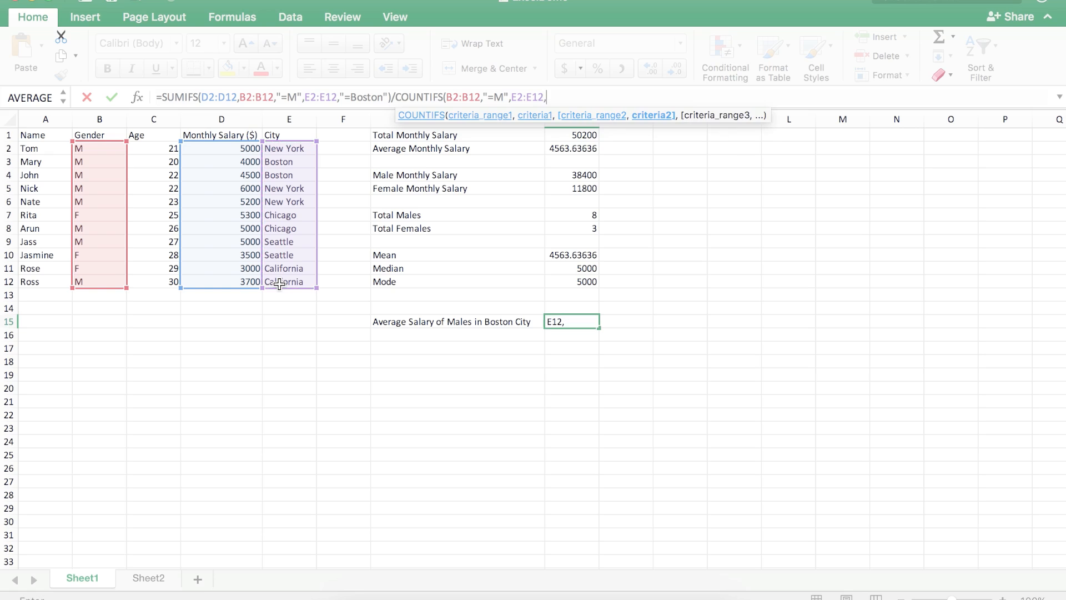
pyautogui.write('"=Boston")')
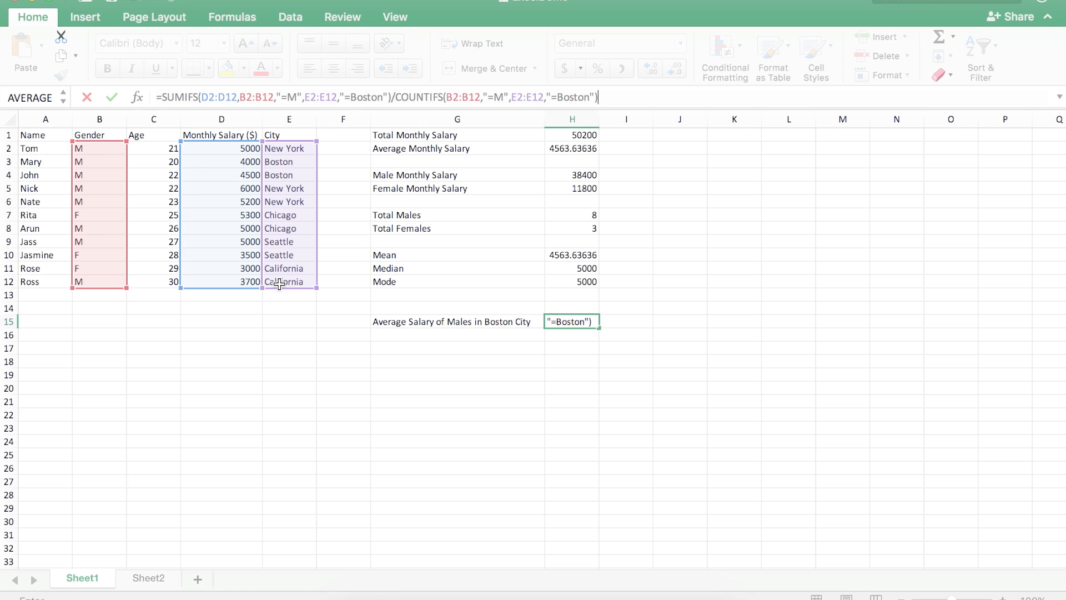
pyautogui.press('Return')
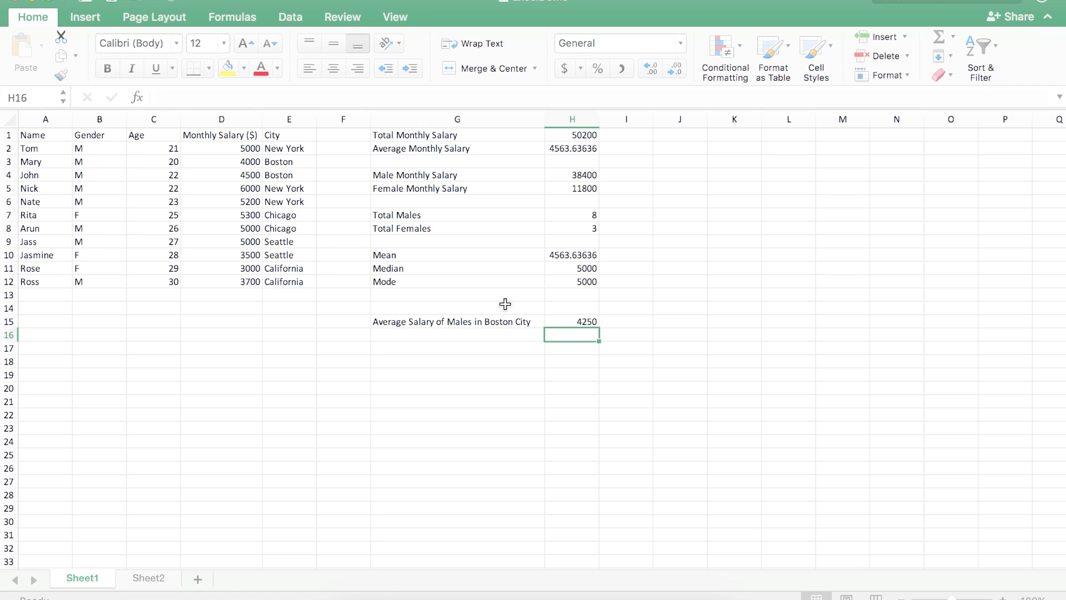
pyautogui.click(565, 322)
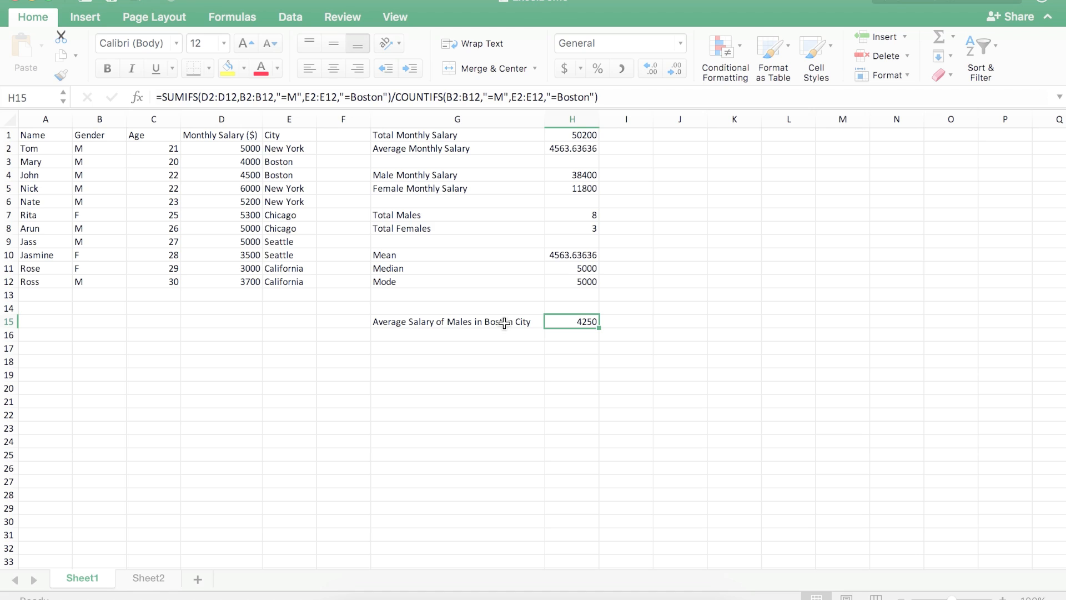
pyautogui.rightClick(669, 596)
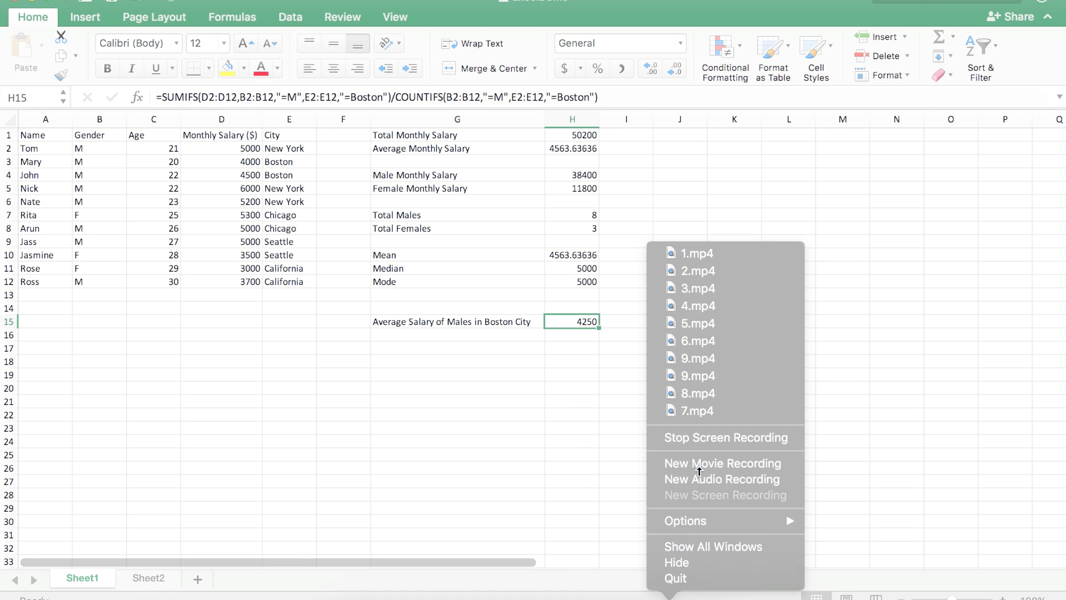